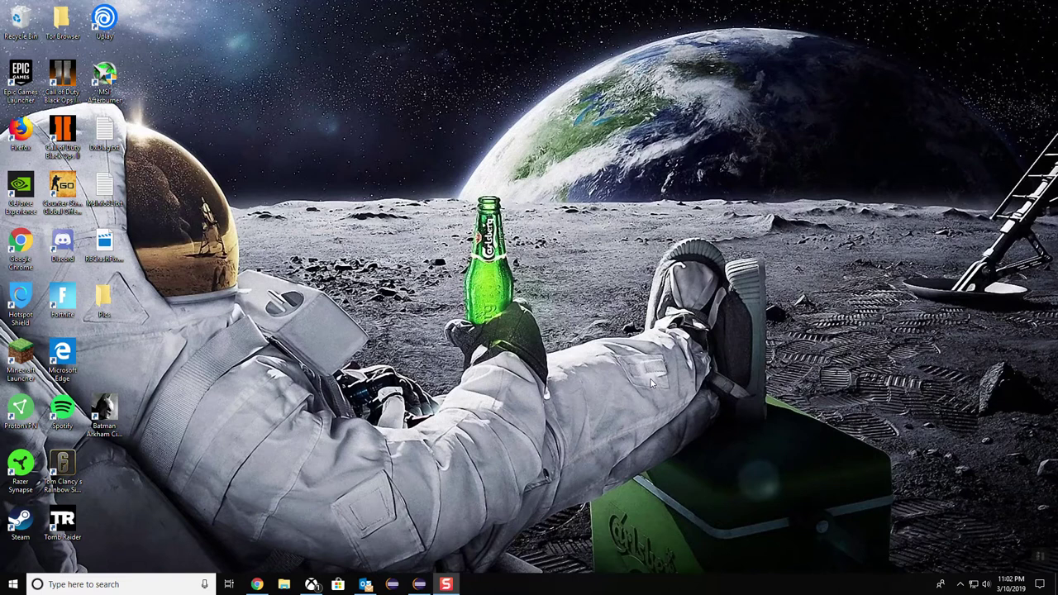
Switch to Chrome to look at the download options on MSI's Afterburner page, and close the browser
{"action": "left_click", "coordinate": [257, 584]}
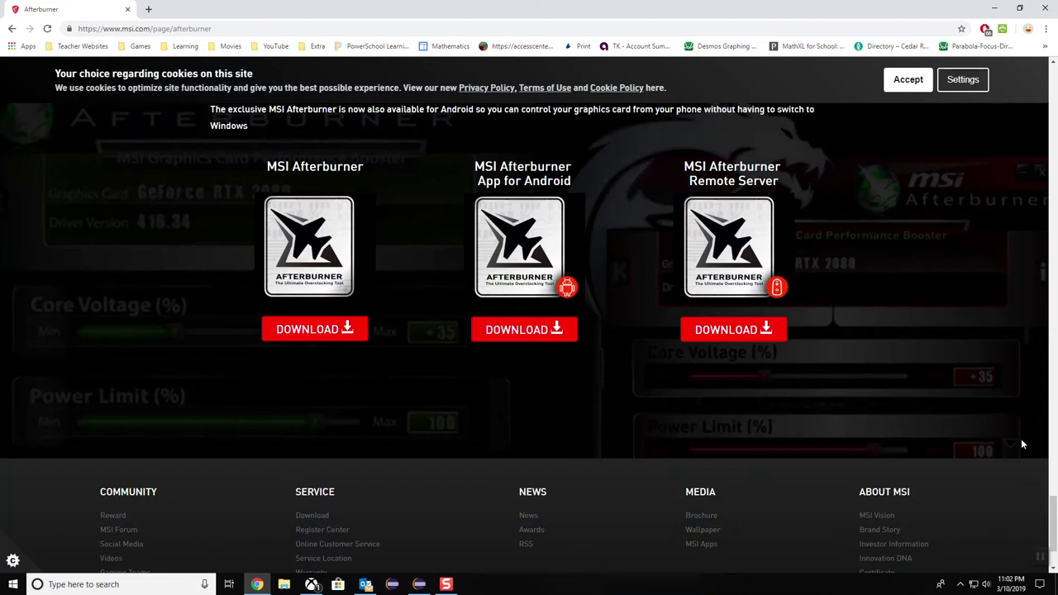
{"action": "mouse_move", "coordinate": [1054, 500]}
{"action": "left_mouse_down"}
{"action": "mouse_move", "coordinate": [1053, 76]}
{"action": "mouse_move", "coordinate": [1054, 511]}
{"action": "left_mouse_up"}
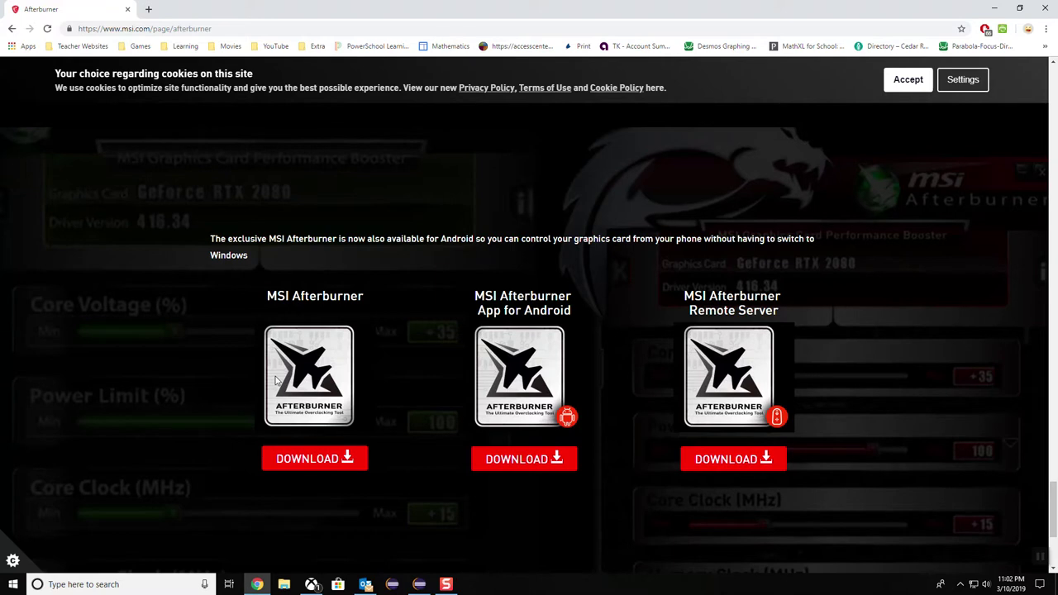
{"action": "left_click", "coordinate": [1045, 10]}
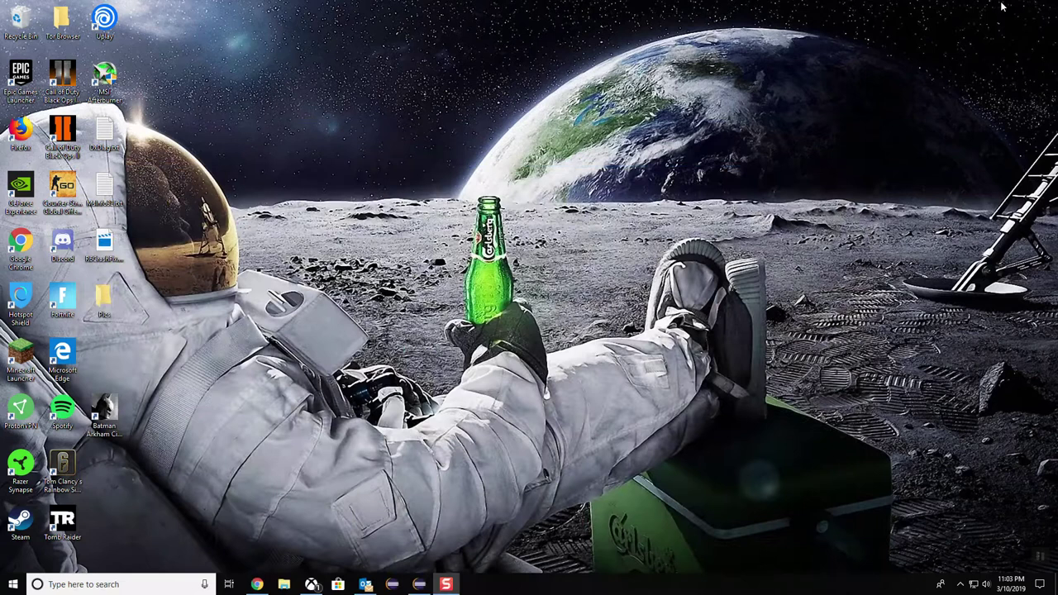
{"action": "left_click", "coordinate": [960, 585]}
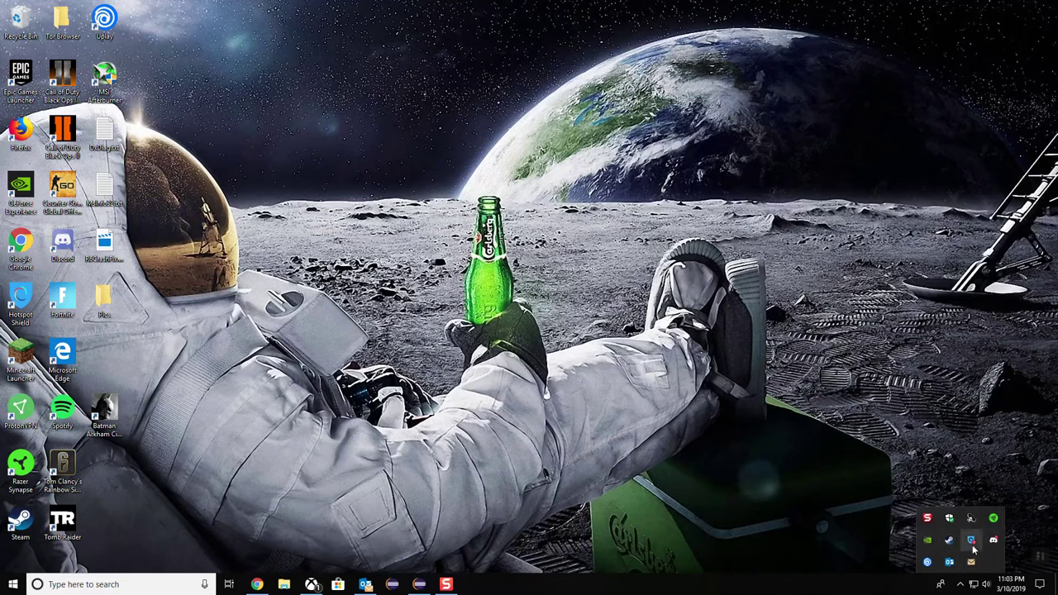
{"action": "left_click", "coordinate": [794, 510]}
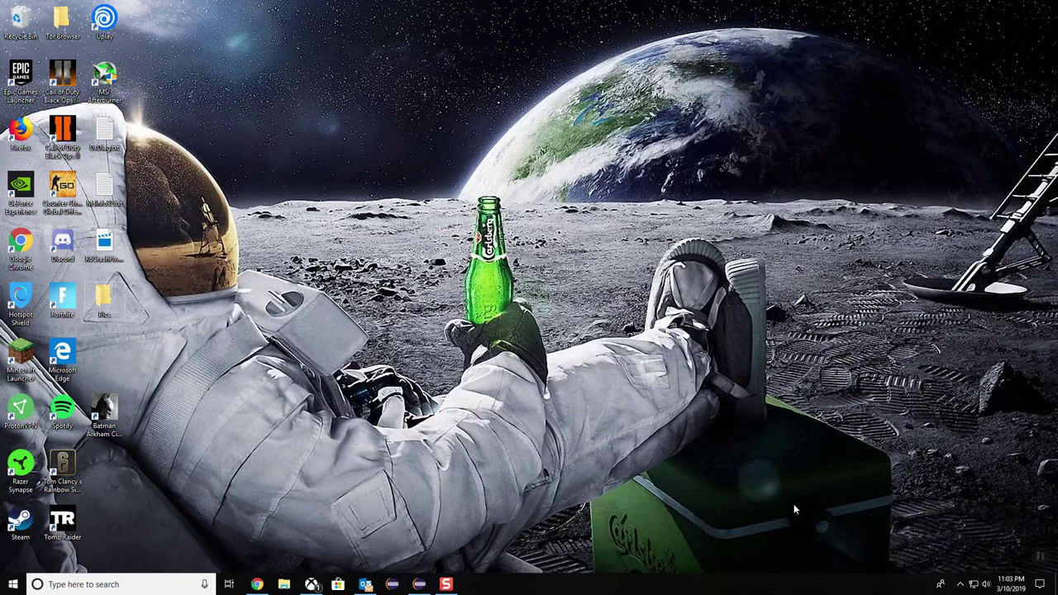
Search for "msi" and launch MSI Afterburner
{"action": "key", "text": "super"}
{"action": "type", "text": "msi"}
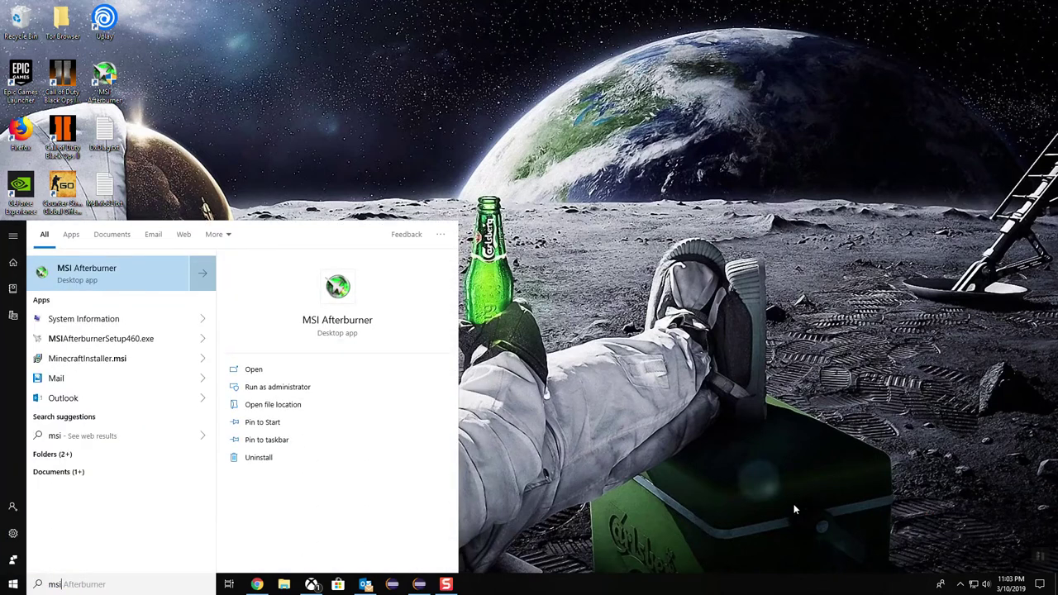
{"action": "key", "text": "Return"}
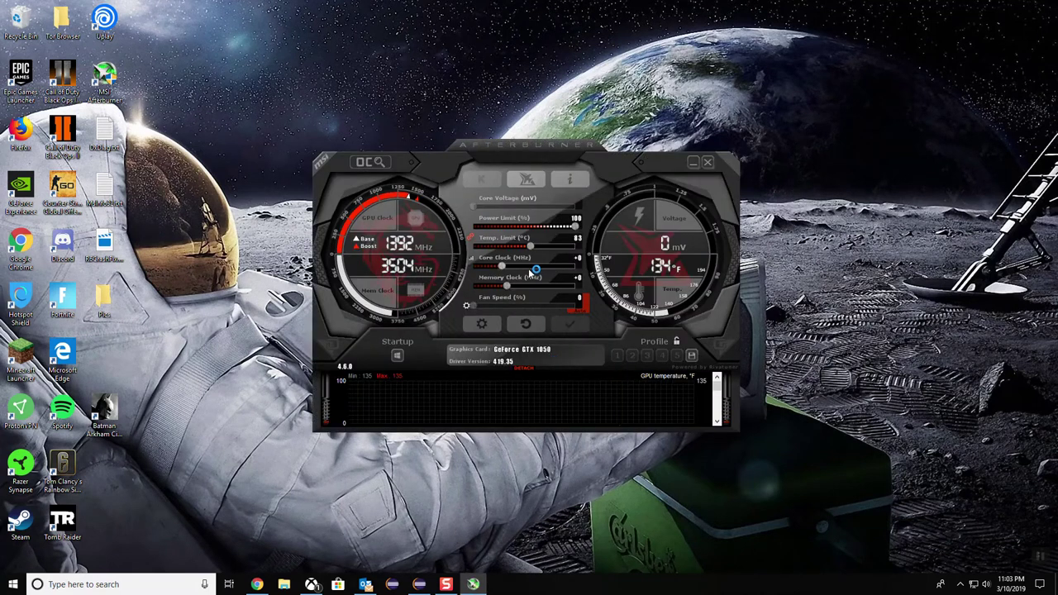
Open the User Interface settings in the Afterburner properties and move the dialog aside to uncover the main window
{"action": "left_click", "coordinate": [484, 323]}
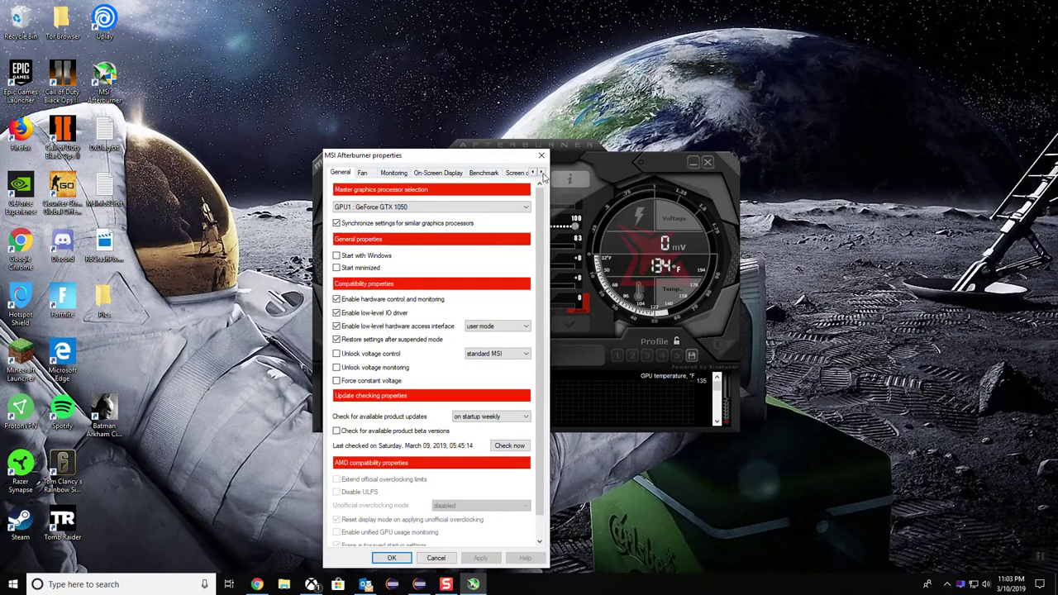
{"action": "left_click", "coordinate": [541, 173]}
{"action": "left_click", "coordinate": [541, 173]}
{"action": "left_click", "coordinate": [541, 173]}
{"action": "left_click", "coordinate": [540, 173]}
{"action": "left_click", "coordinate": [503, 172]}
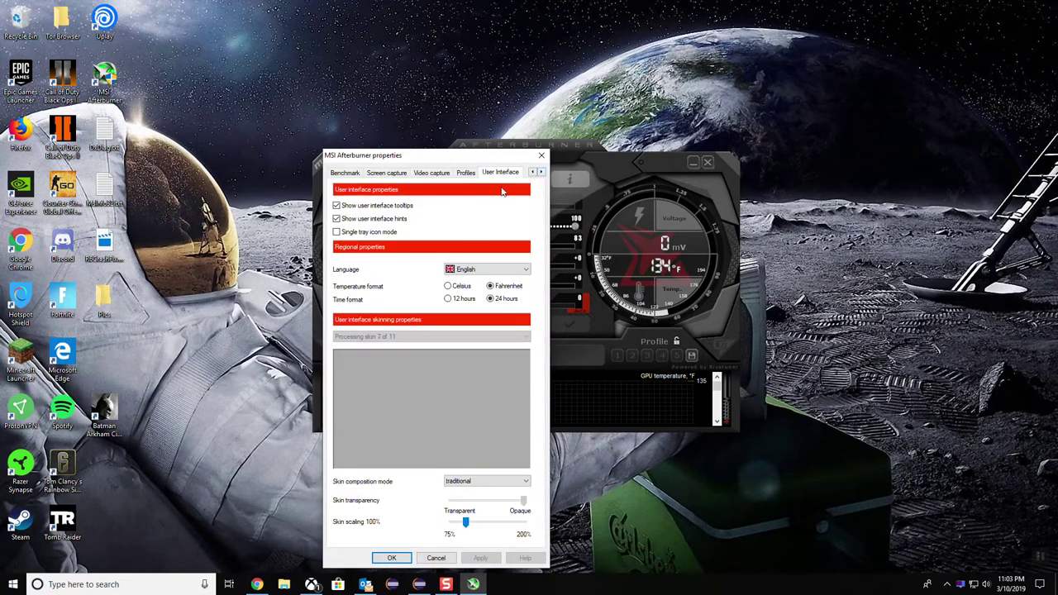
{"action": "left_click", "coordinate": [361, 336]}
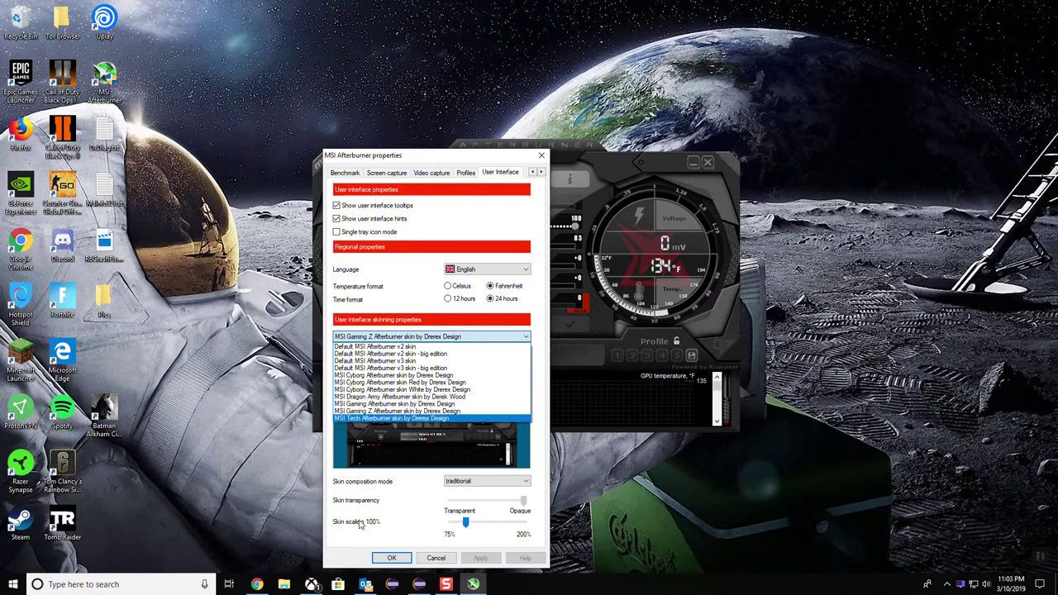
{"action": "left_click", "coordinate": [368, 525]}
{"action": "left_click_drag", "start_coordinate": [488, 157], "coordinate": [293, 144]}
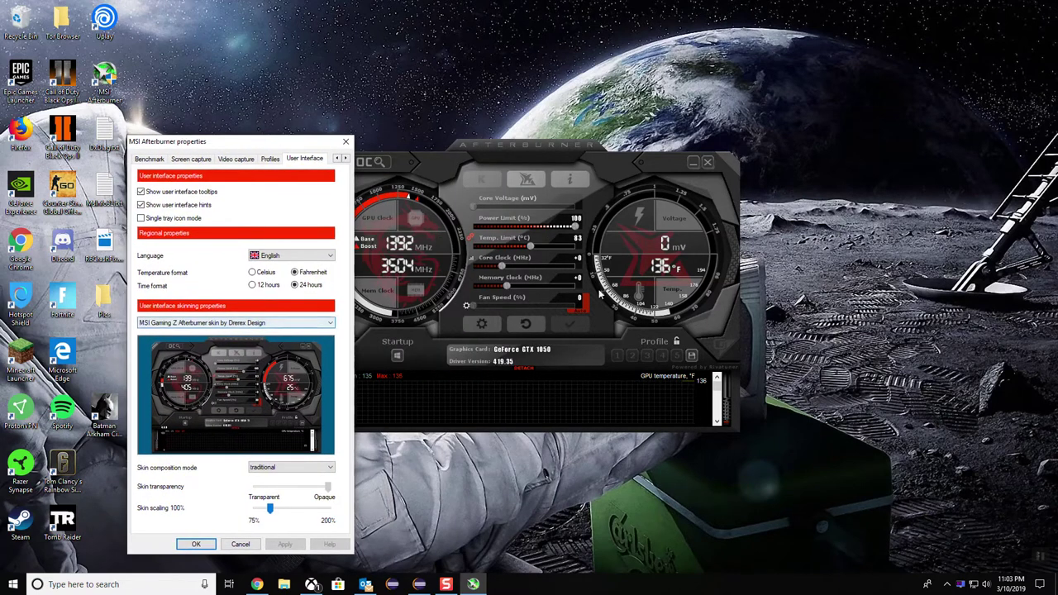
Apply the "Default MSI Afterburner v2 skin - big edition" interface skin
{"action": "left_click", "coordinate": [227, 324]}
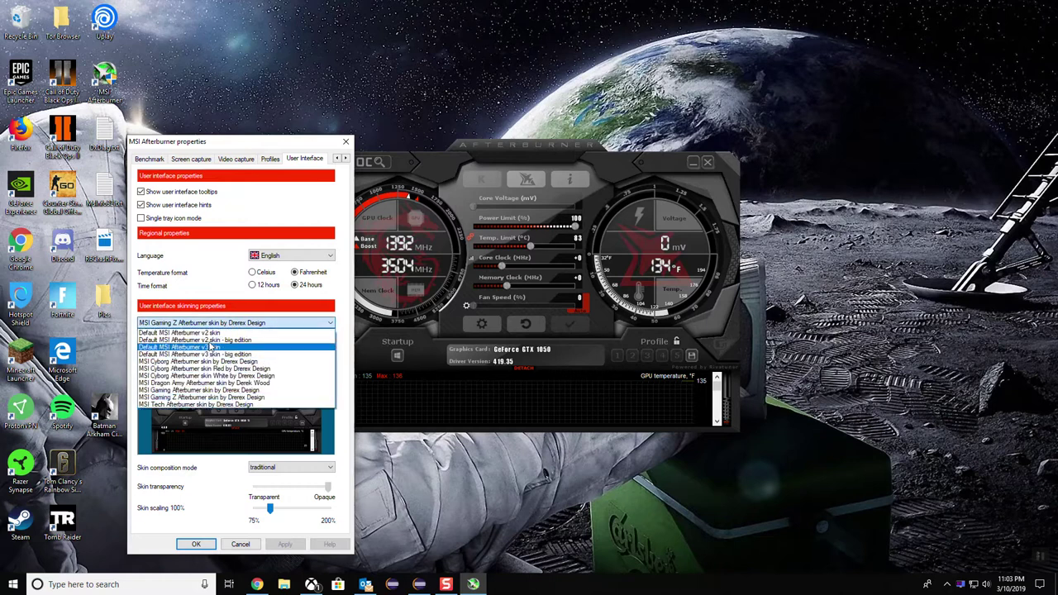
{"action": "left_click", "coordinate": [195, 340]}
{"action": "left_click", "coordinate": [273, 546]}
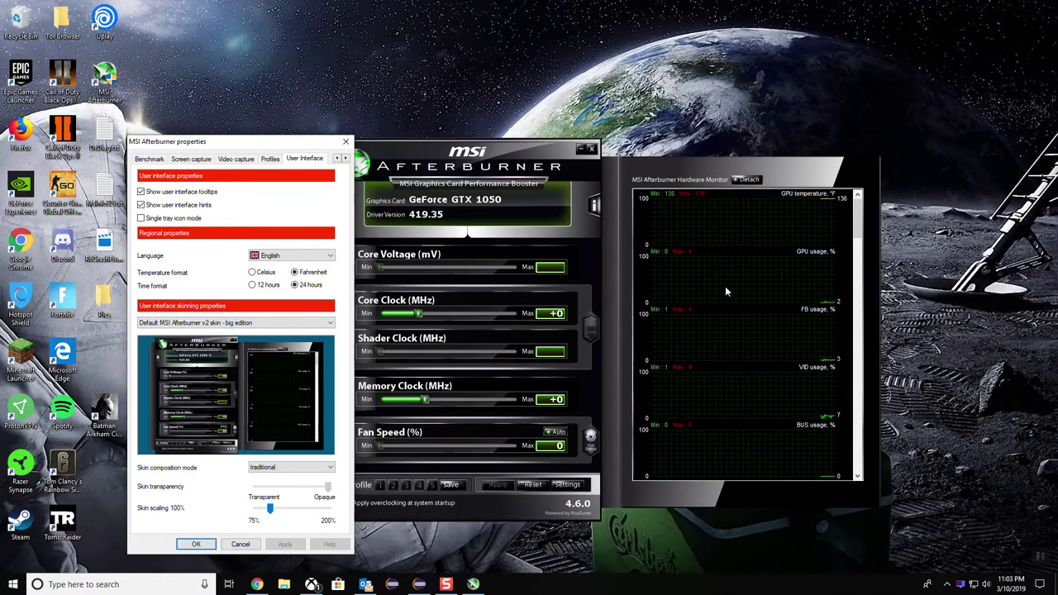
Preview the MSI Cyborg Afterburner skin and its White version by Drerex Design
{"action": "left_click", "coordinate": [221, 323]}
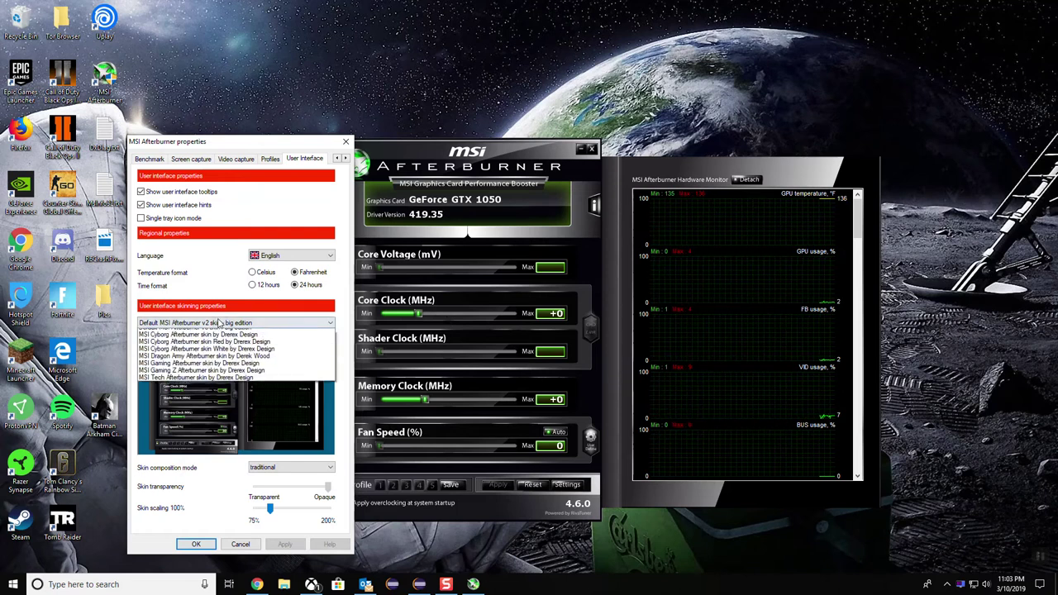
{"action": "left_click", "coordinate": [232, 364]}
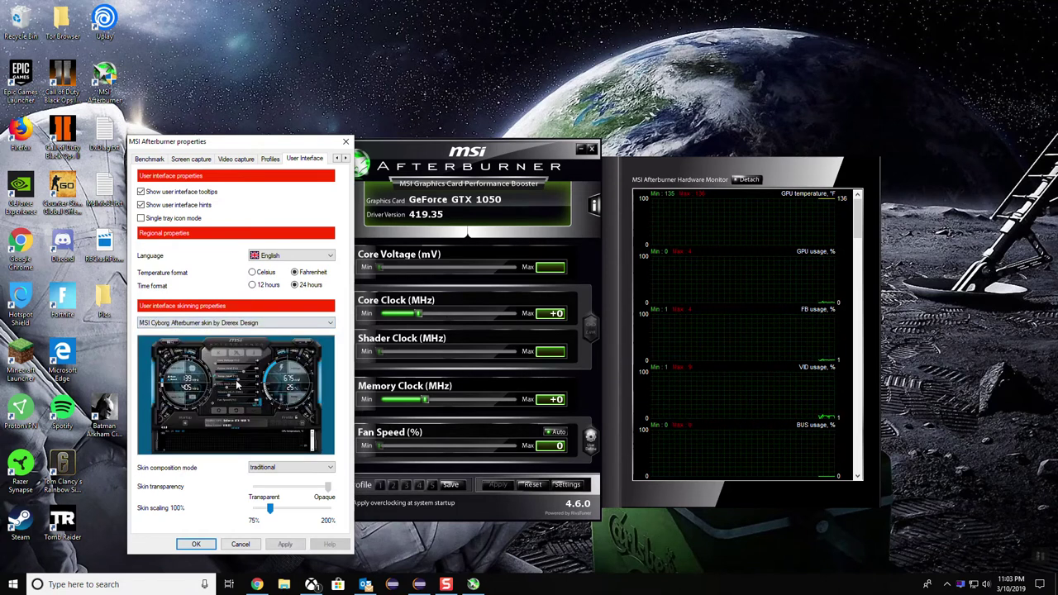
{"action": "left_click", "coordinate": [248, 322]}
{"action": "left_click", "coordinate": [270, 378]}
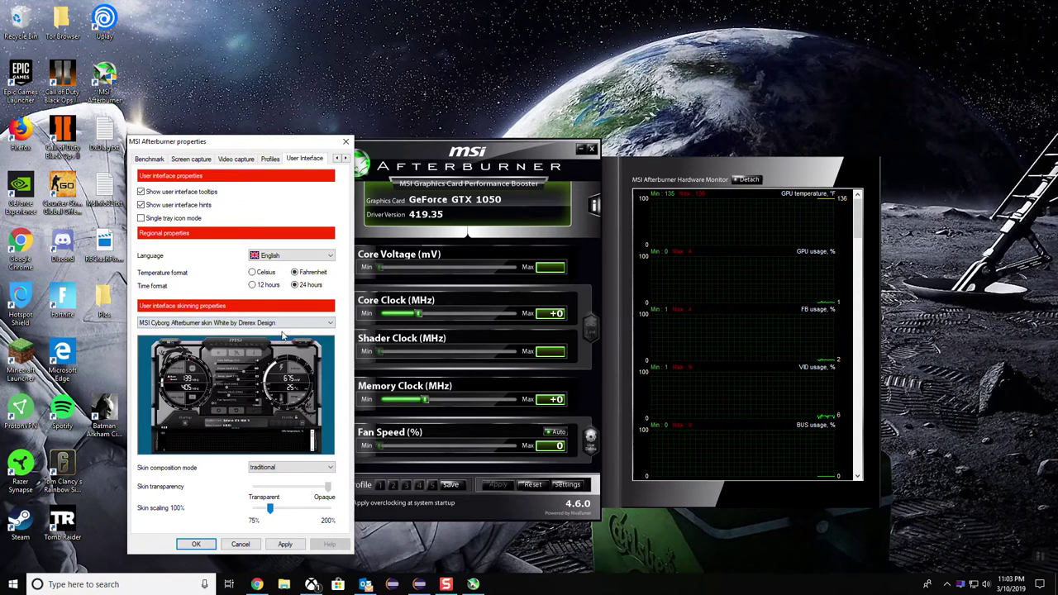
Apply the "MSI Gaming Afterburner skin by Drerex Design" and move the properties dialog clear of the main window
{"action": "left_click", "coordinate": [284, 324]}
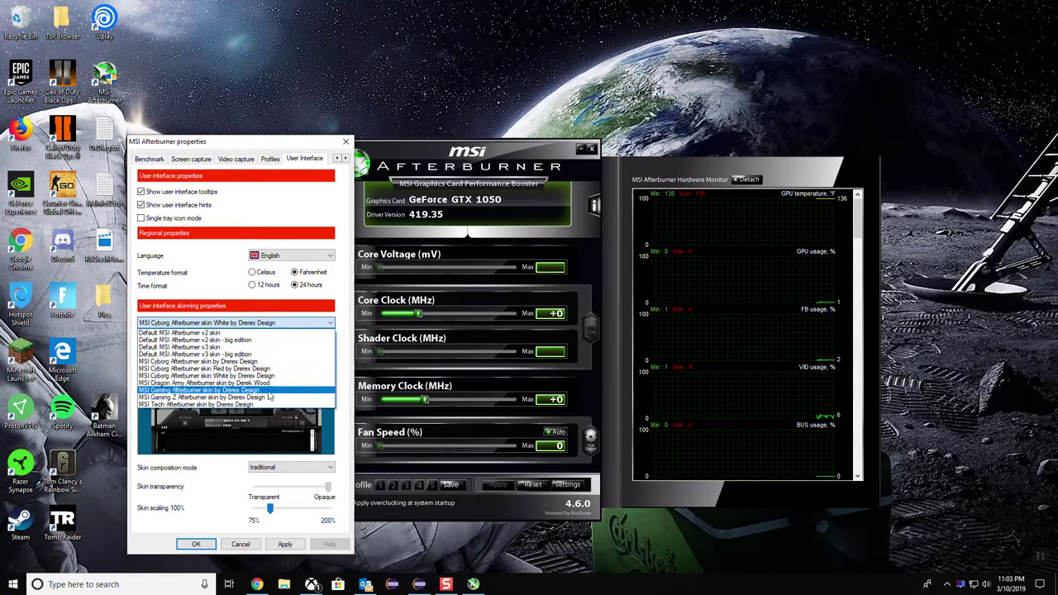
{"action": "left_click", "coordinate": [270, 390]}
{"action": "left_click", "coordinate": [283, 546]}
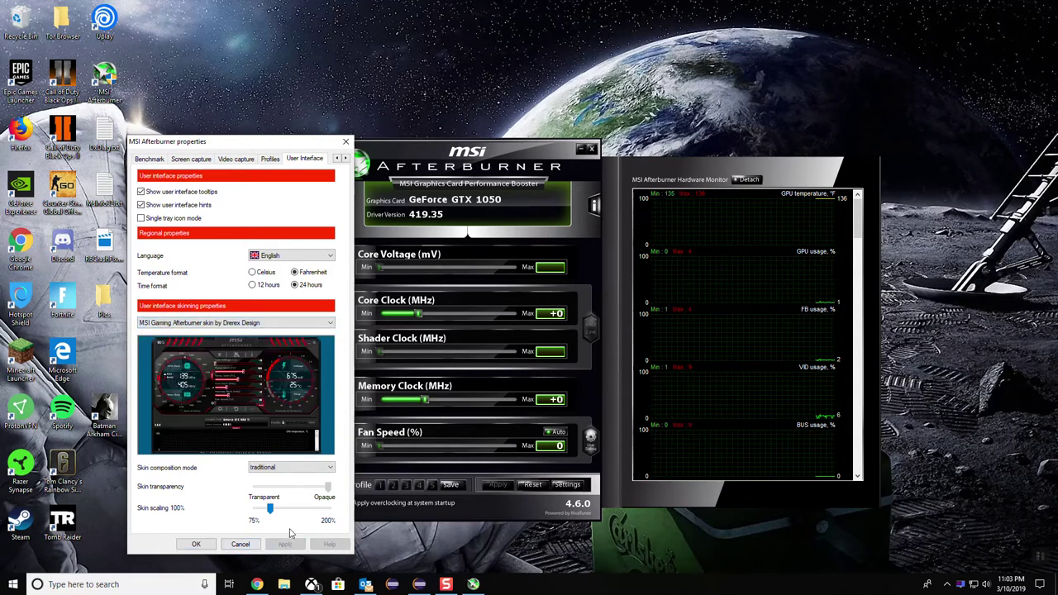
{"action": "left_click_drag", "start_coordinate": [294, 150], "coordinate": [798, 122]}
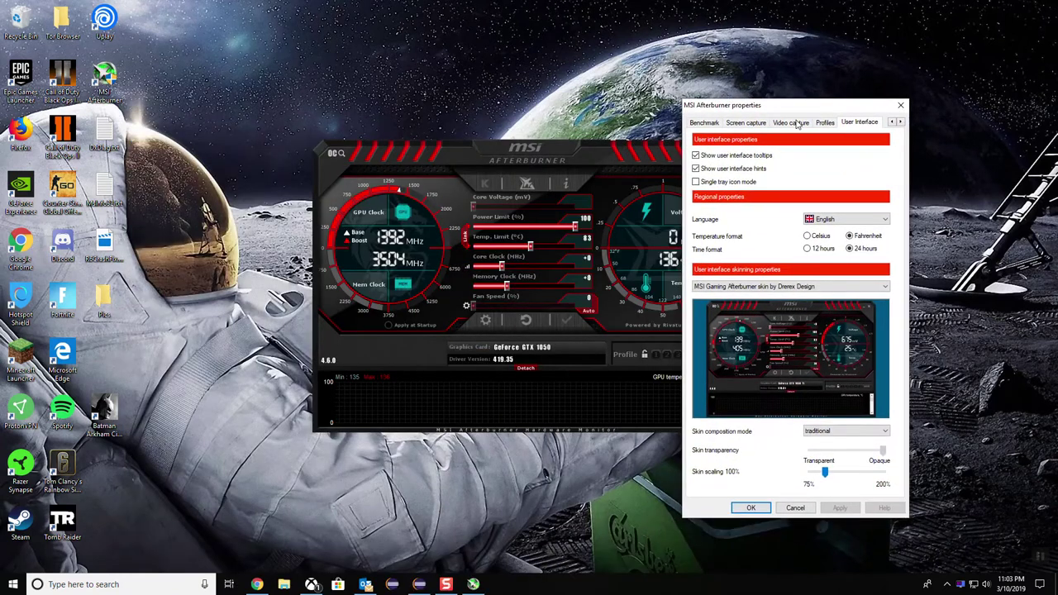
{"action": "left_click_drag", "start_coordinate": [714, 109], "coordinate": [827, 150]}
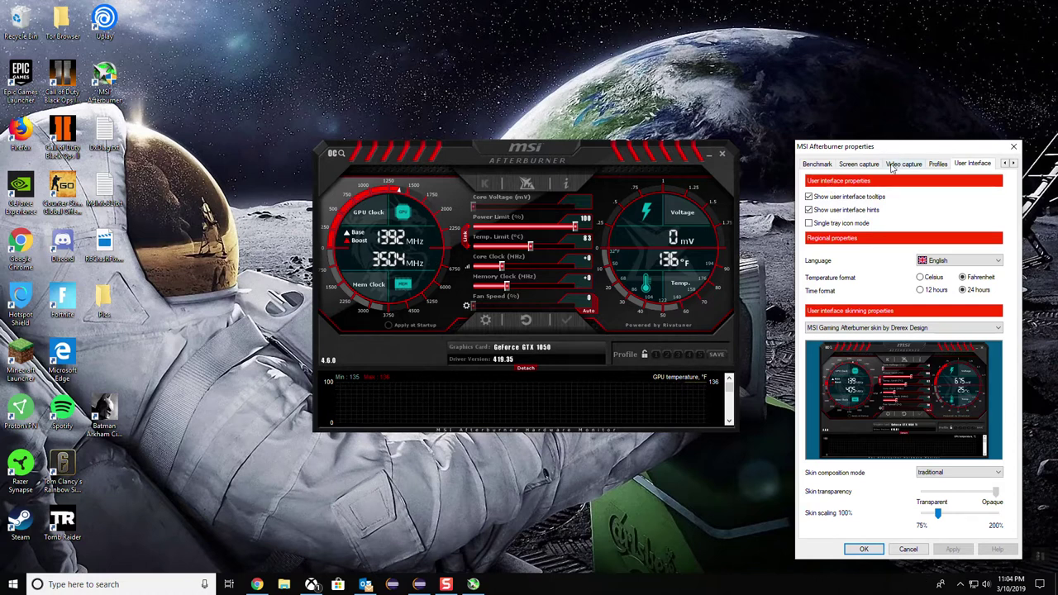
Look through the On-Screen Display, Benchmark and Screen capture settings in the properties dialog
{"action": "left_click", "coordinate": [1006, 164]}
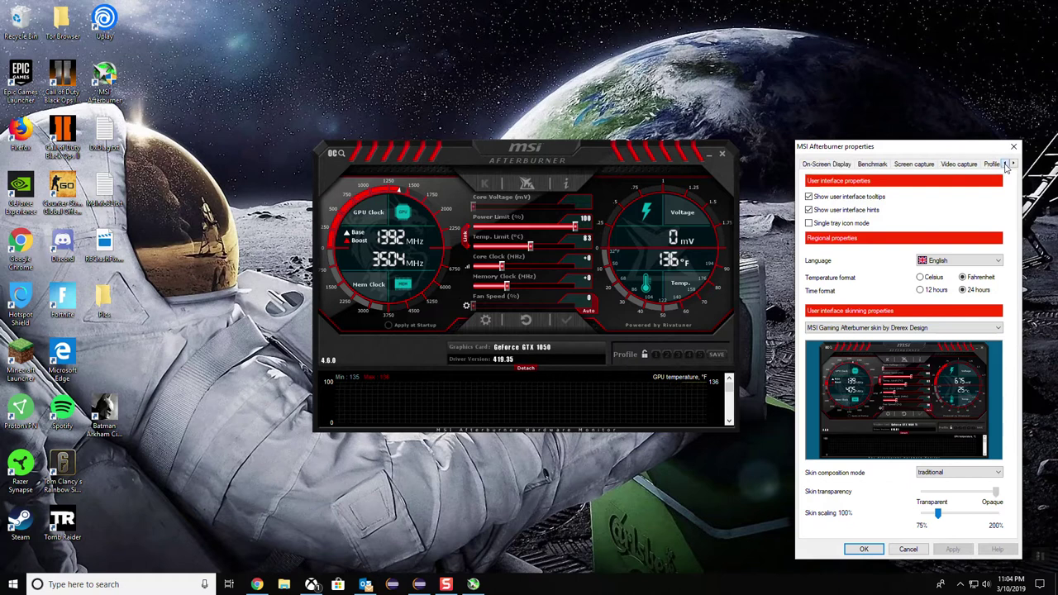
{"action": "left_click", "coordinate": [1005, 164]}
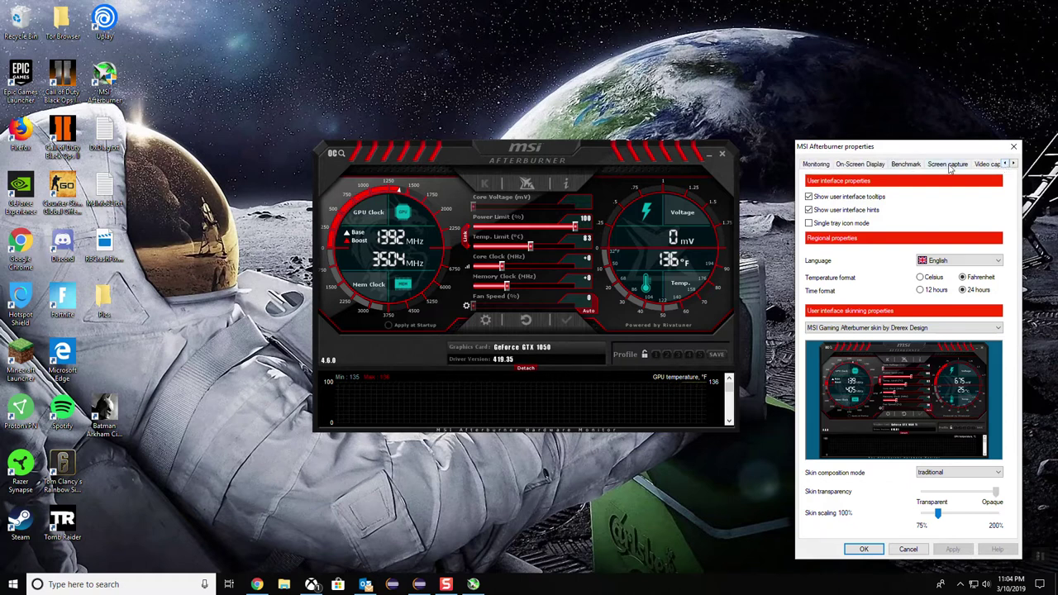
{"action": "left_click_drag", "start_coordinate": [955, 147], "coordinate": [541, 122]}
{"action": "left_click", "coordinate": [454, 142]}
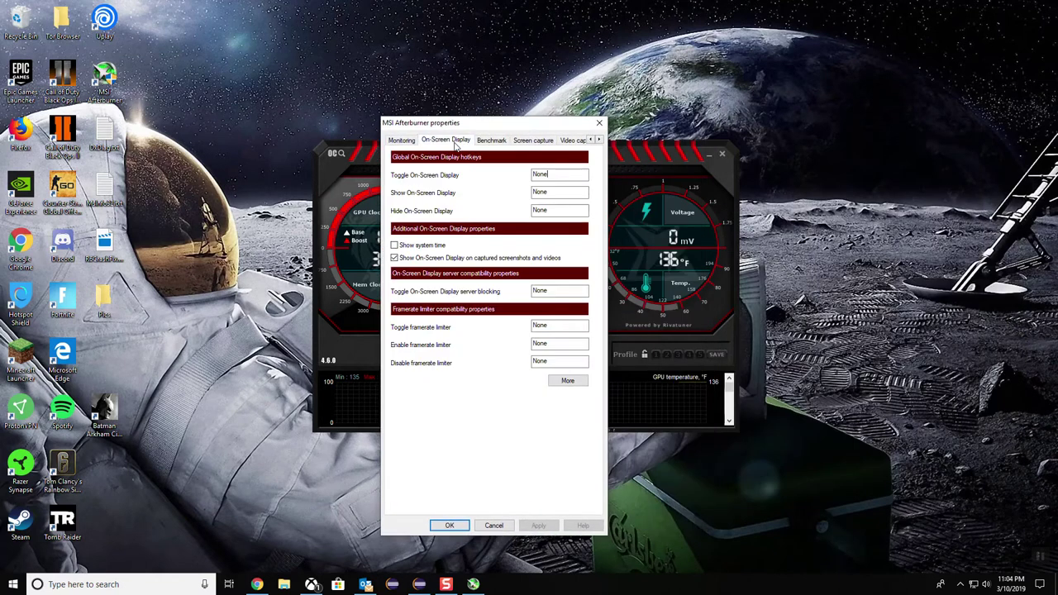
{"action": "left_click", "coordinate": [493, 142]}
{"action": "left_click", "coordinate": [533, 141]}
{"action": "left_click", "coordinate": [590, 140]}
{"action": "left_click", "coordinate": [590, 141]}
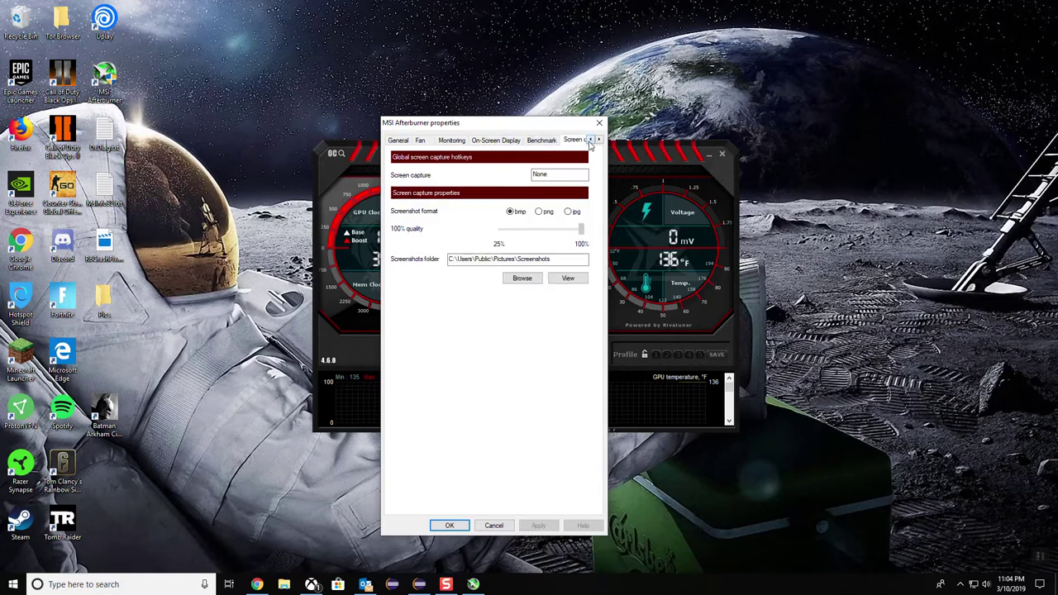
Examine the active hardware monitoring graphs and check which of them are shown in the on-screen display
{"action": "left_click", "coordinate": [453, 140]}
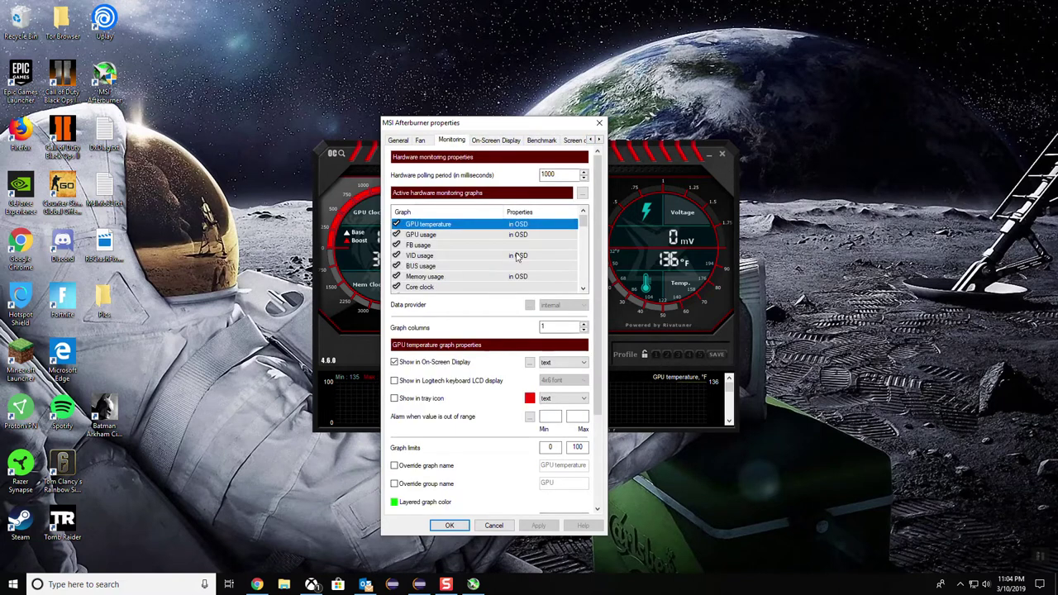
{"action": "scroll", "coordinate": [478, 248], "scroll_direction": "down", "scroll_amount": 2}
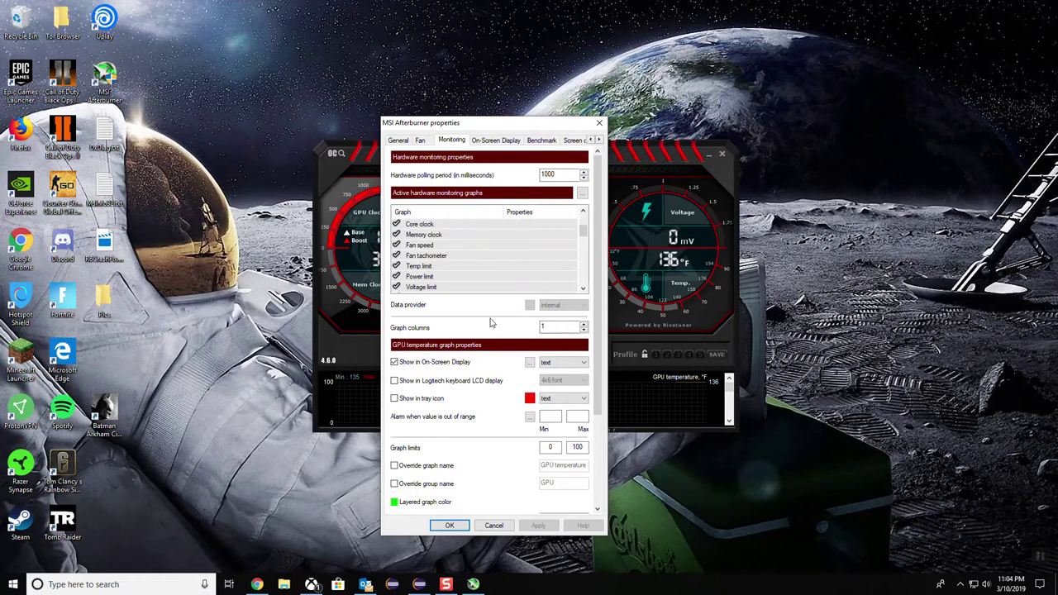
{"action": "scroll", "coordinate": [467, 262], "scroll_direction": "down", "scroll_amount": 3}
{"action": "scroll", "coordinate": [467, 265], "scroll_direction": "down", "scroll_amount": 3}
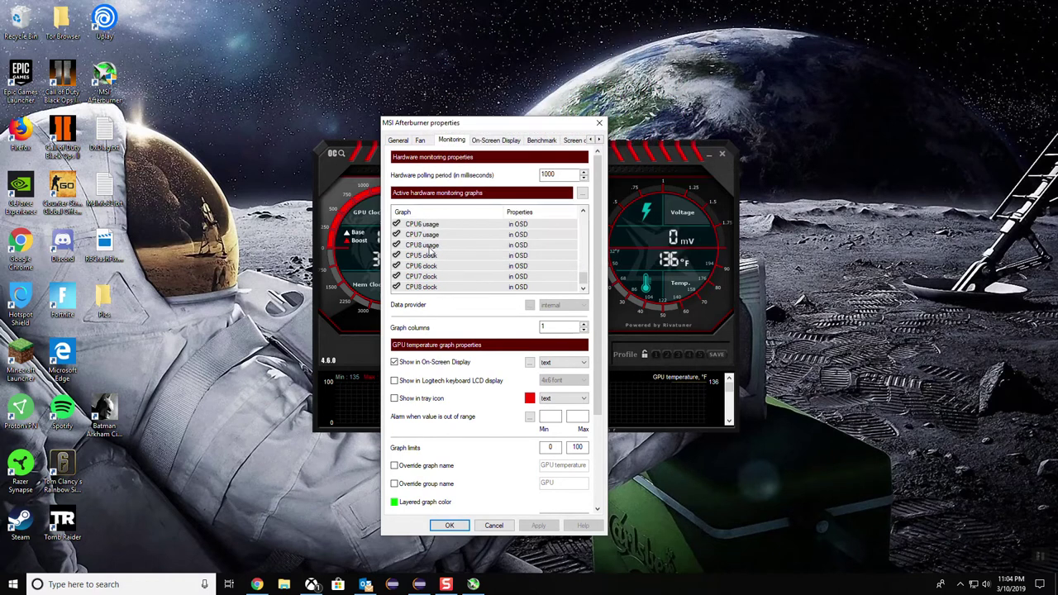
{"action": "scroll", "coordinate": [459, 279], "scroll_direction": "up", "scroll_amount": 2}
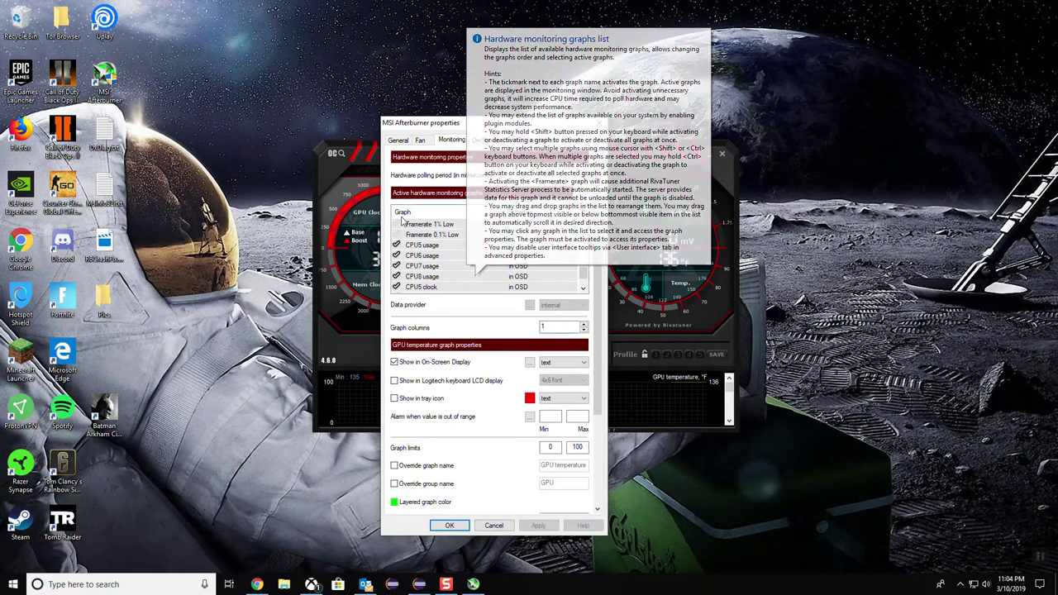
{"action": "scroll", "coordinate": [466, 277], "scroll_direction": "down", "scroll_amount": 3}
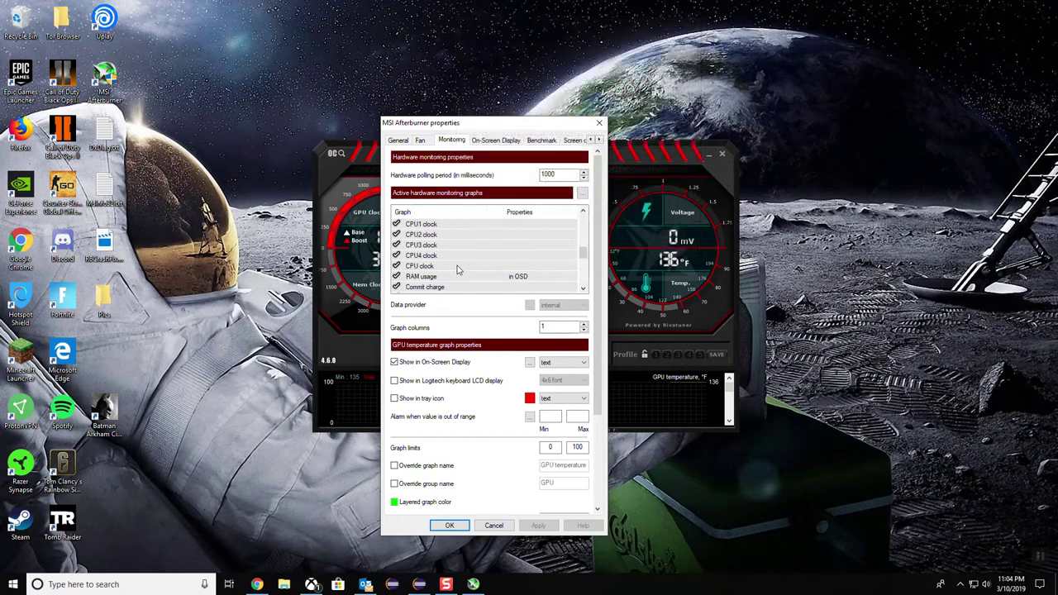
{"action": "scroll", "coordinate": [457, 271], "scroll_direction": "up", "scroll_amount": 2}
{"action": "scroll", "coordinate": [443, 263], "scroll_direction": "down", "scroll_amount": 2}
{"action": "scroll", "coordinate": [438, 266], "scroll_direction": "up", "scroll_amount": 3}
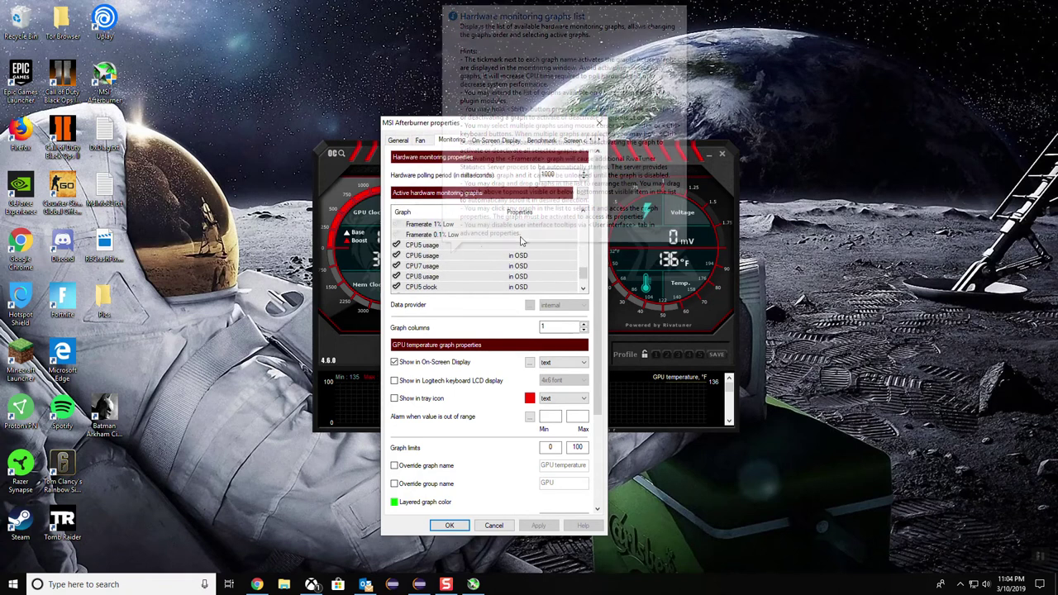
{"action": "scroll", "coordinate": [454, 277], "scroll_direction": "up", "scroll_amount": 3}
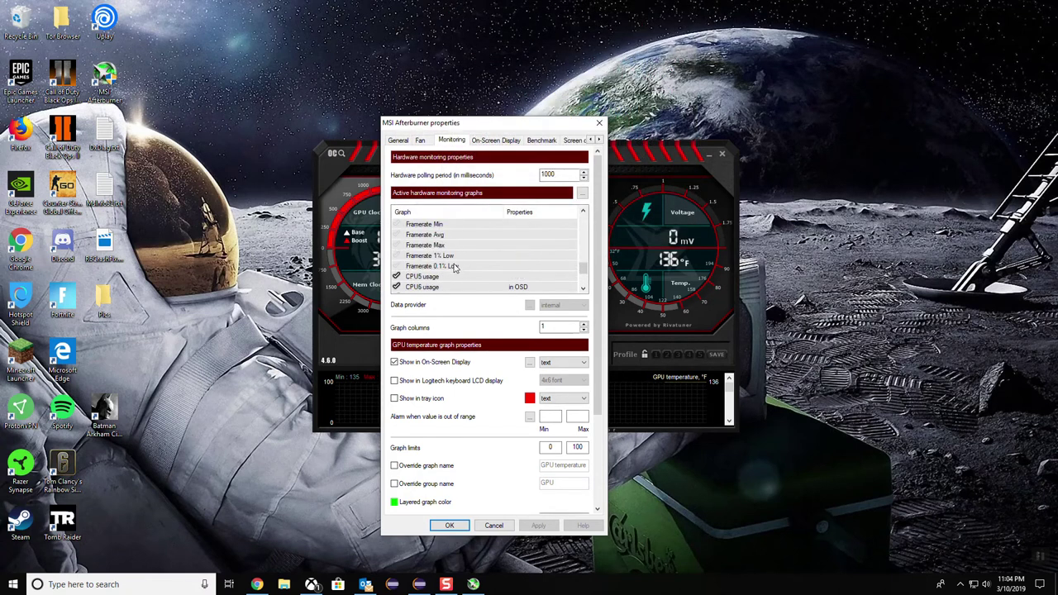
{"action": "scroll", "coordinate": [438, 273], "scroll_direction": "up", "scroll_amount": 1}
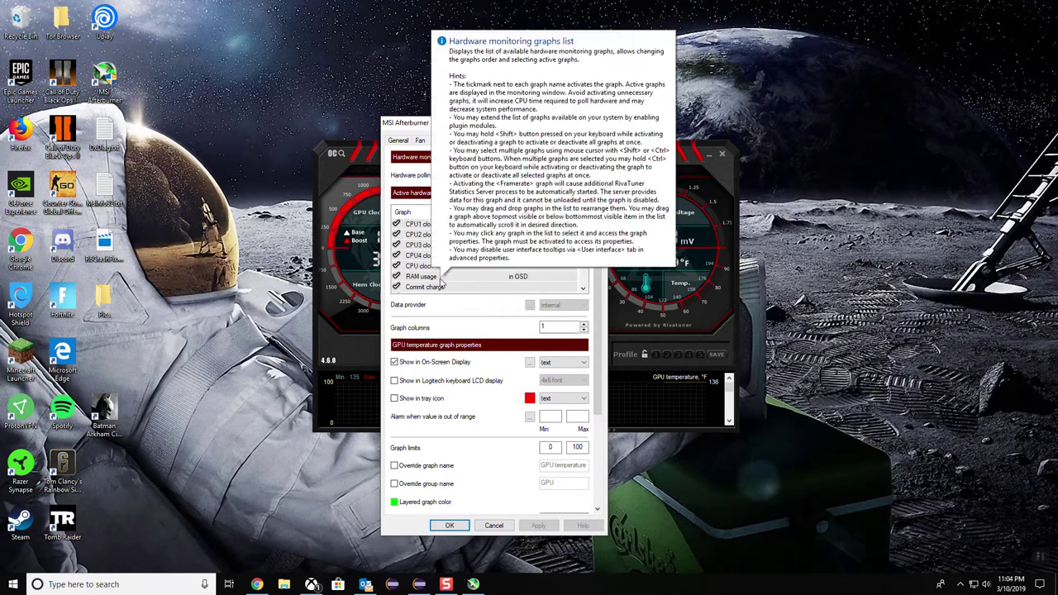
Enable showing the CPU clock graph in the On-Screen Display
{"action": "left_click", "coordinate": [429, 266]}
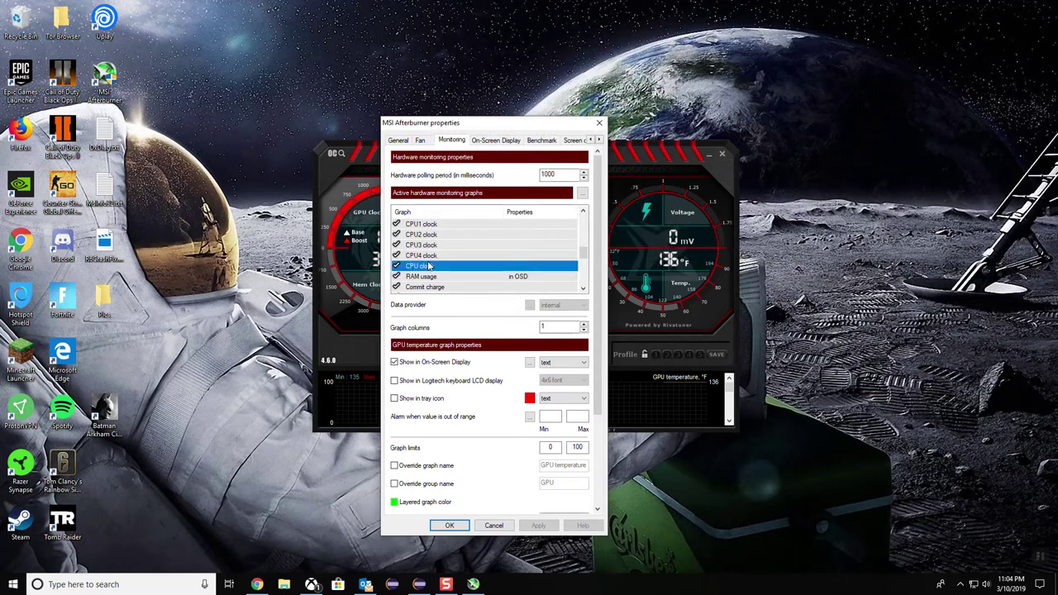
{"action": "left_click", "coordinate": [400, 365]}
Remove the CPU6, CPU7 and CPU8 usage graphs from the On-Screen Display
{"action": "scroll", "coordinate": [474, 259], "scroll_direction": "down", "scroll_amount": 4}
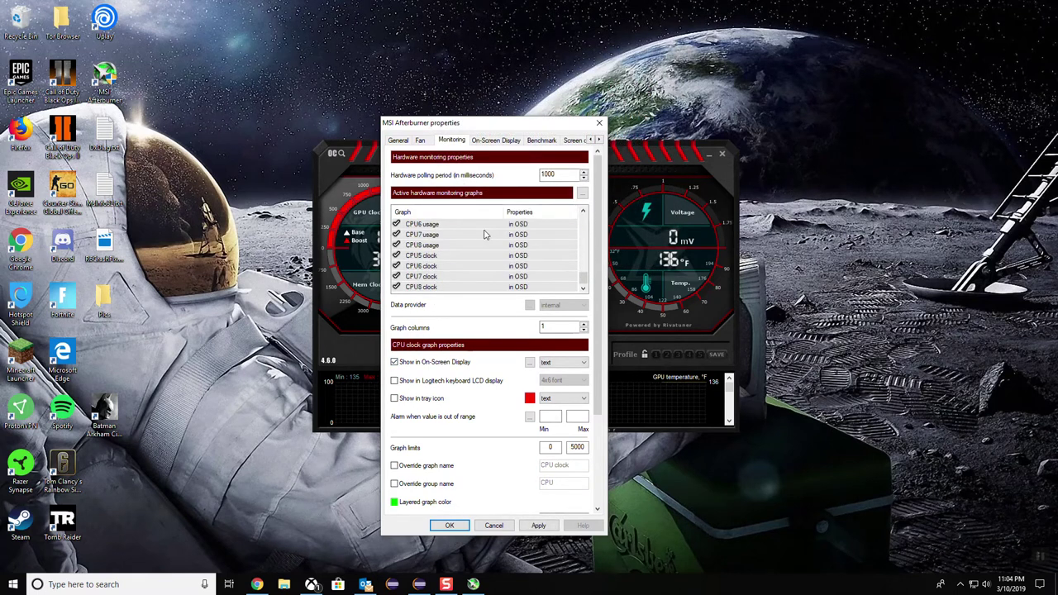
{"action": "left_click", "coordinate": [474, 259]}
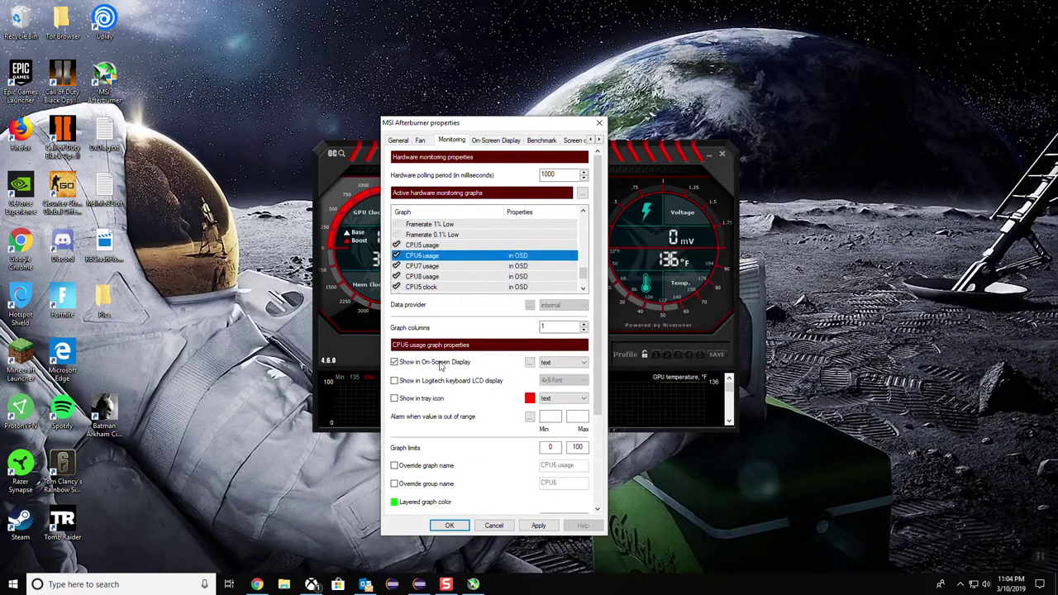
{"action": "left_click", "coordinate": [458, 267]}
{"action": "left_click", "coordinate": [442, 365]}
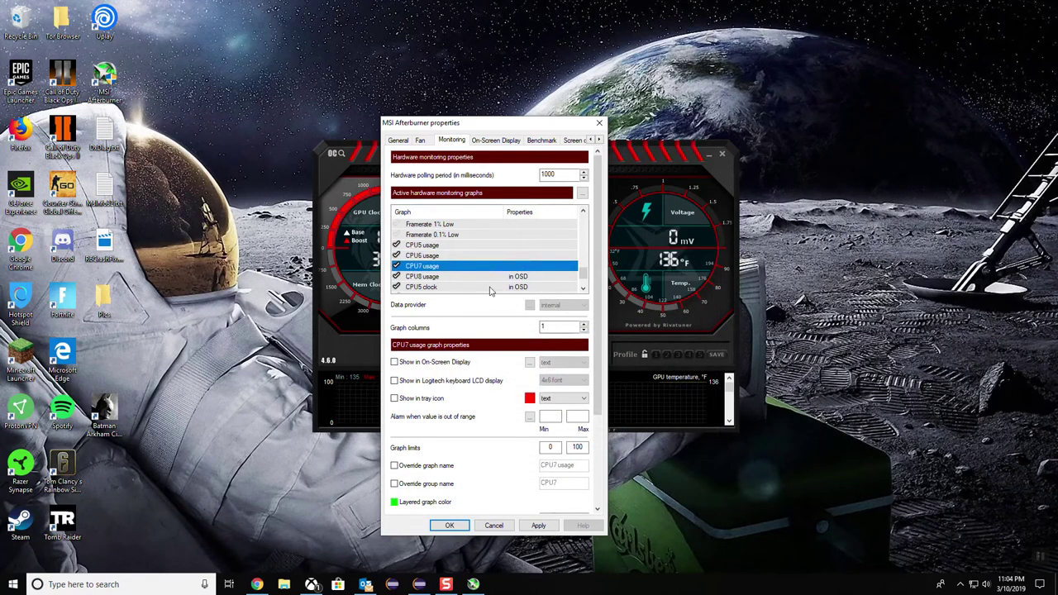
{"action": "left_click", "coordinate": [544, 275]}
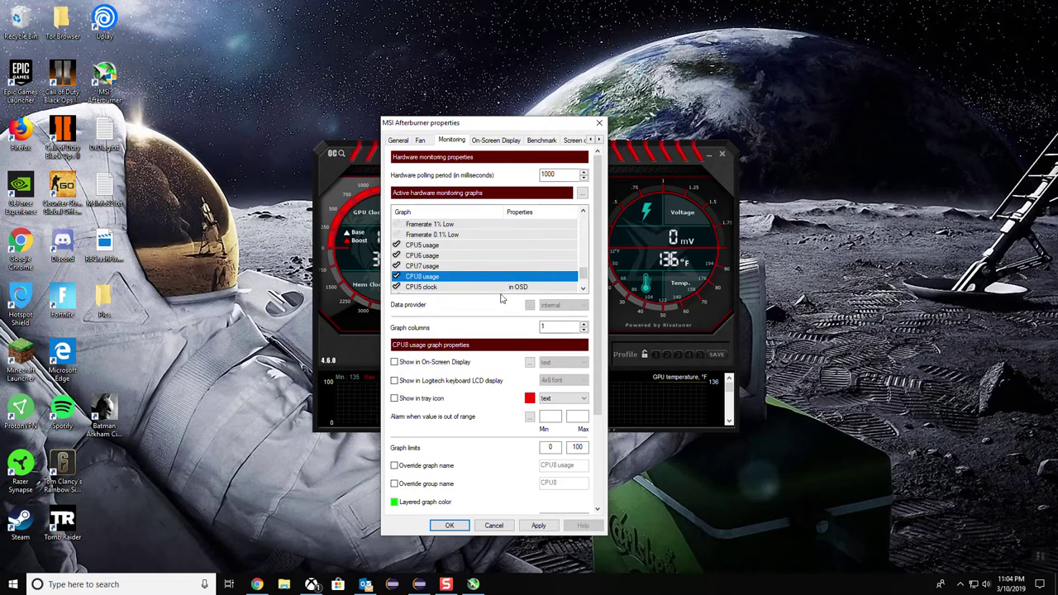
Turn off showing the CPU5, CPU6, CPU7 and CPU8 clock graphs in the On-Screen Display
{"action": "scroll", "coordinate": [490, 278], "scroll_direction": "down", "scroll_amount": 1}
{"action": "left_click", "coordinate": [475, 256]}
{"action": "left_click", "coordinate": [451, 364]}
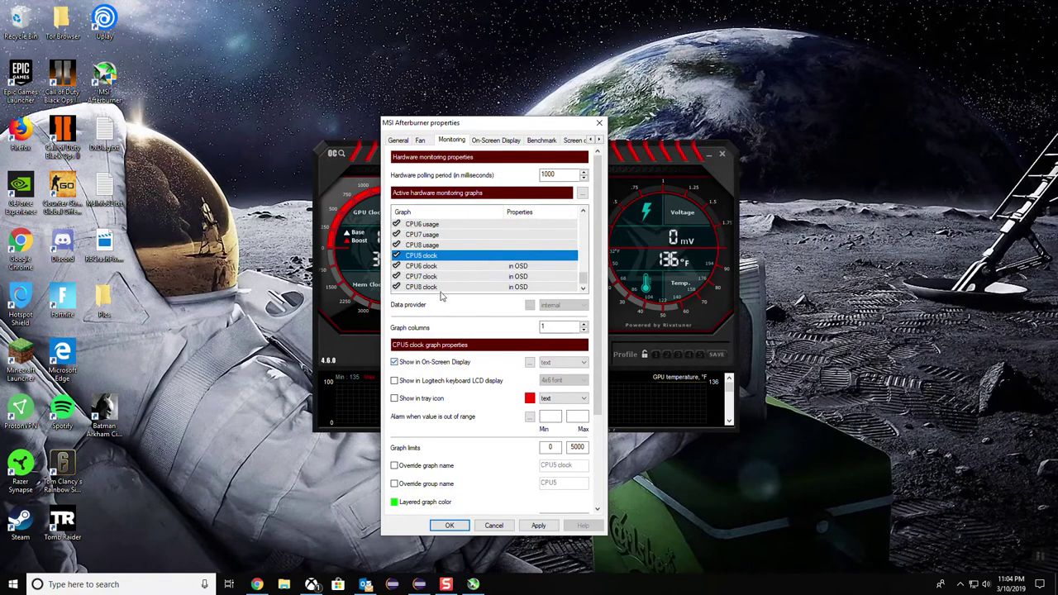
{"action": "left_click", "coordinate": [449, 266]}
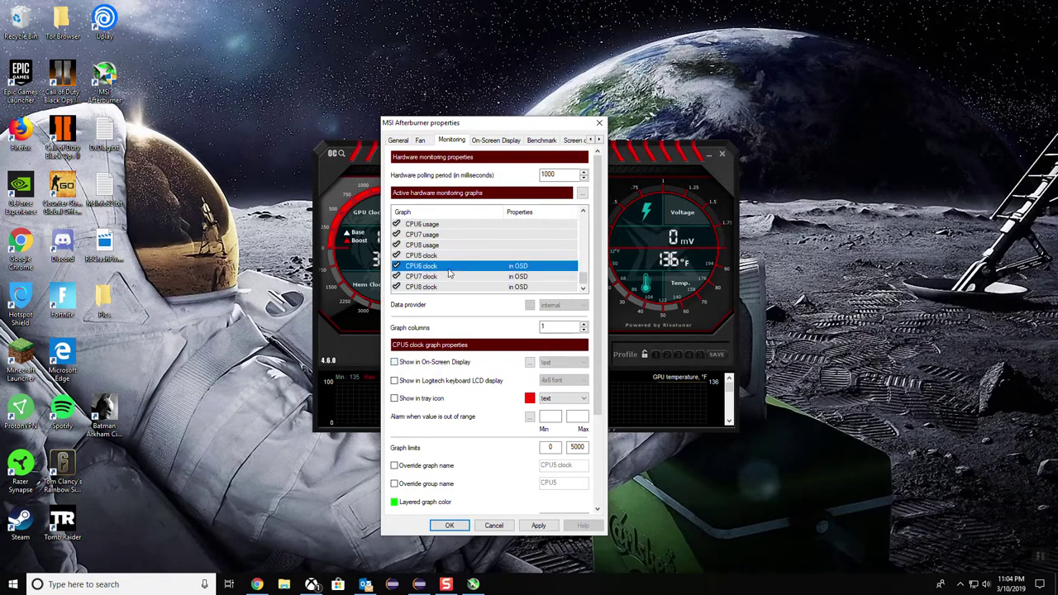
{"action": "left_click", "coordinate": [467, 365]}
{"action": "left_click", "coordinate": [469, 278]}
{"action": "left_click", "coordinate": [453, 364]}
{"action": "left_click", "coordinate": [446, 289]}
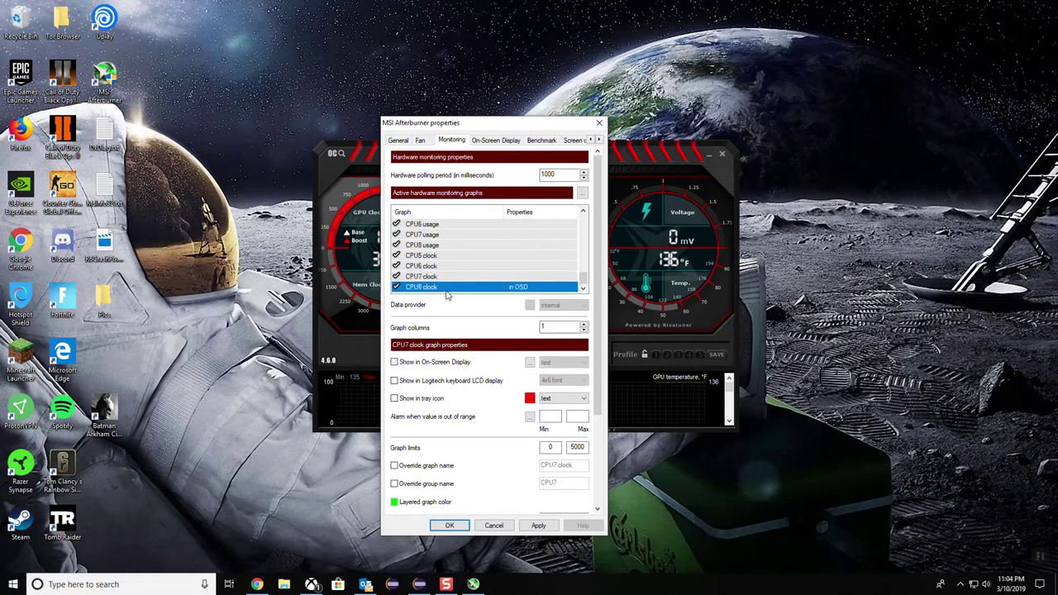
{"action": "left_click", "coordinate": [439, 364]}
Review the monitoring graph list to check which CPU usage, CPU clock, RAM and framerate graphs are set to show in the On-Screen Display
{"action": "scroll", "coordinate": [461, 286], "scroll_direction": "down", "scroll_amount": 2}
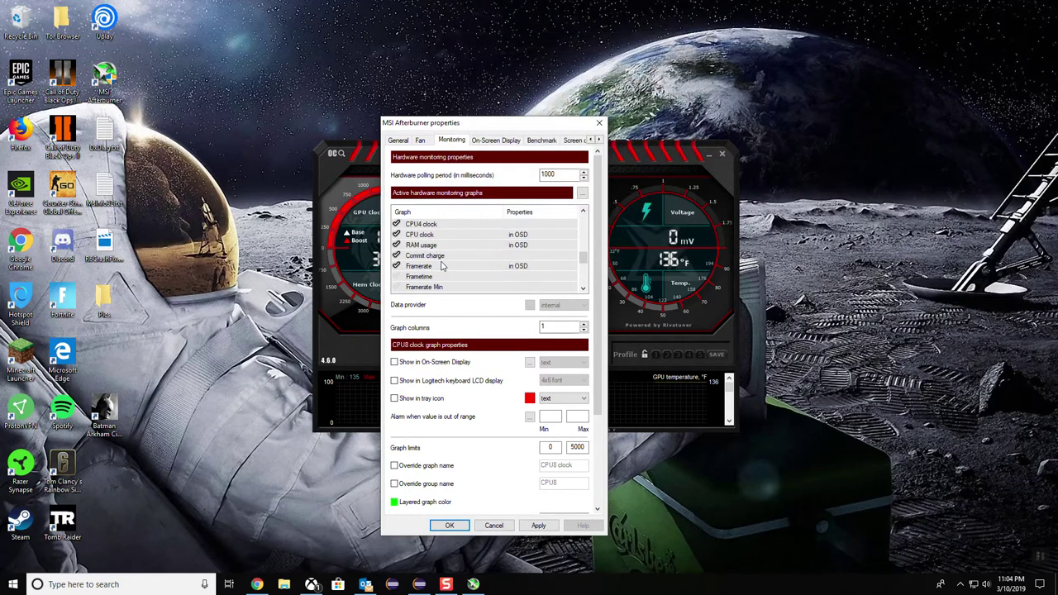
{"action": "left_click", "coordinate": [445, 235]}
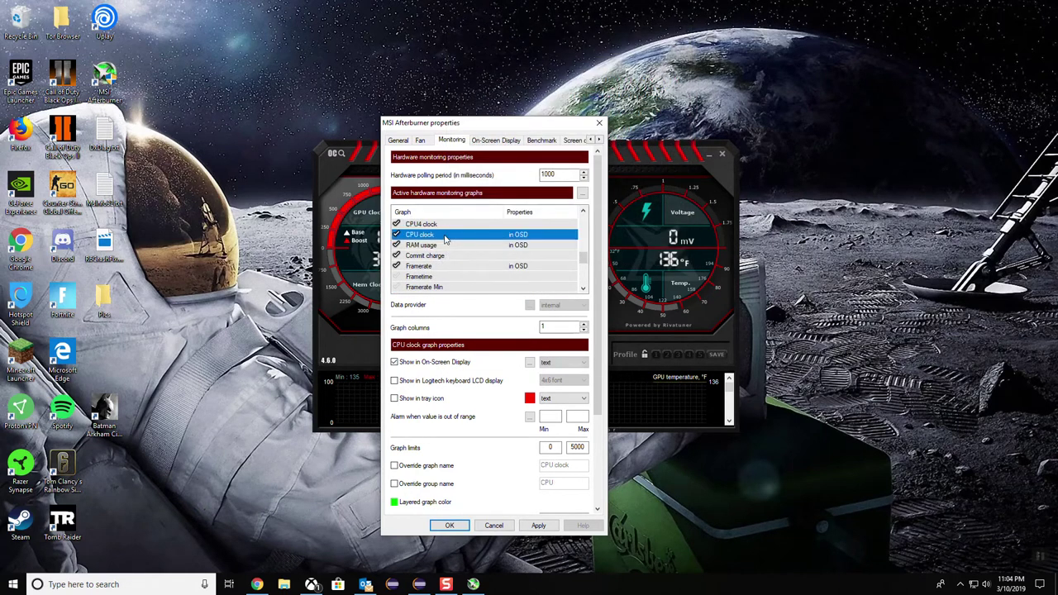
{"action": "scroll", "coordinate": [445, 263], "scroll_direction": "up", "scroll_amount": 3}
{"action": "scroll", "coordinate": [439, 259], "scroll_direction": "up", "scroll_amount": 2}
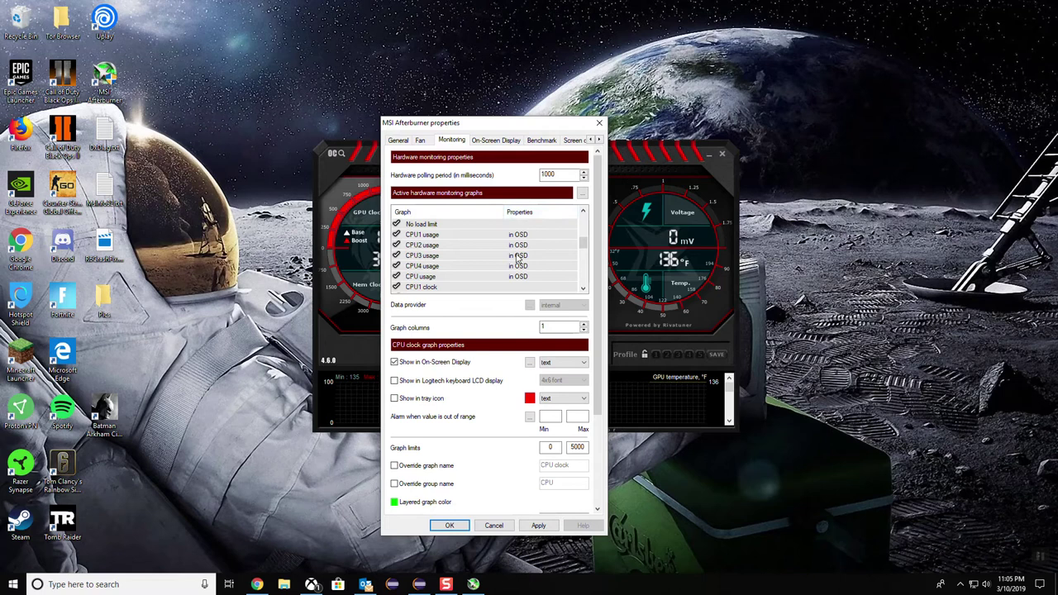
{"action": "mouse_move", "coordinate": [518, 257]}
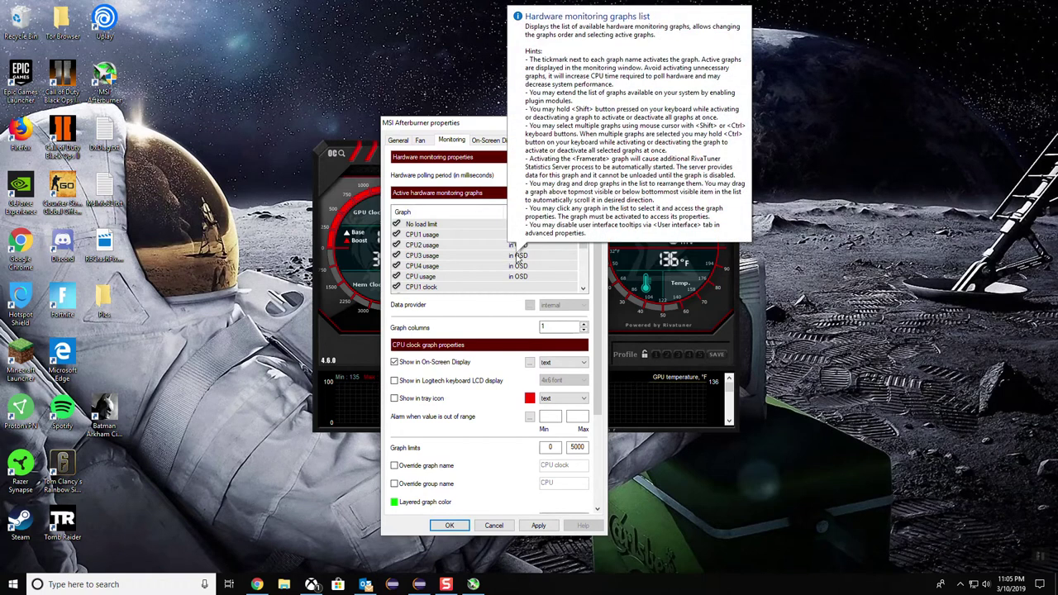
{"action": "scroll", "coordinate": [451, 240], "scroll_direction": "up", "scroll_amount": 2}
{"action": "scroll", "coordinate": [451, 241], "scroll_direction": "down", "scroll_amount": 3}
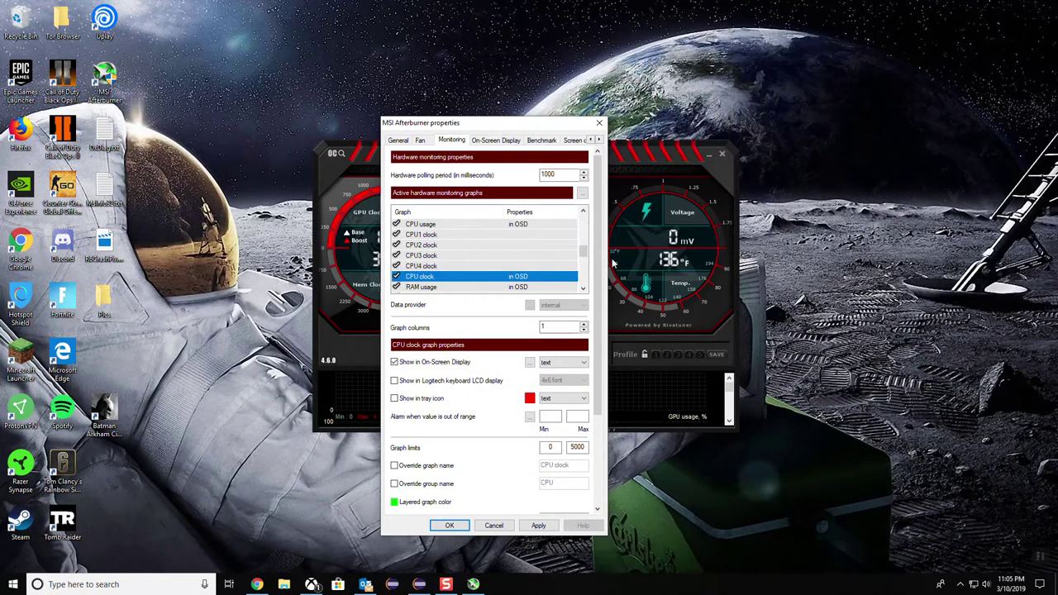
{"action": "mouse_move", "coordinate": [467, 257]}
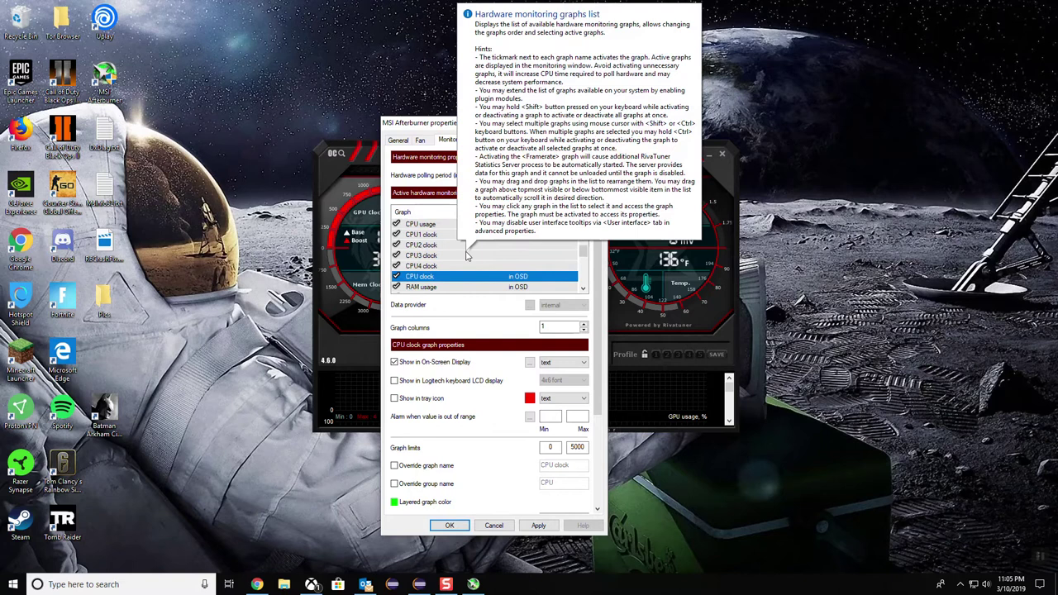
{"action": "left_click", "coordinate": [453, 235]}
{"action": "scroll", "coordinate": [452, 248], "scroll_direction": "down", "scroll_amount": 5}
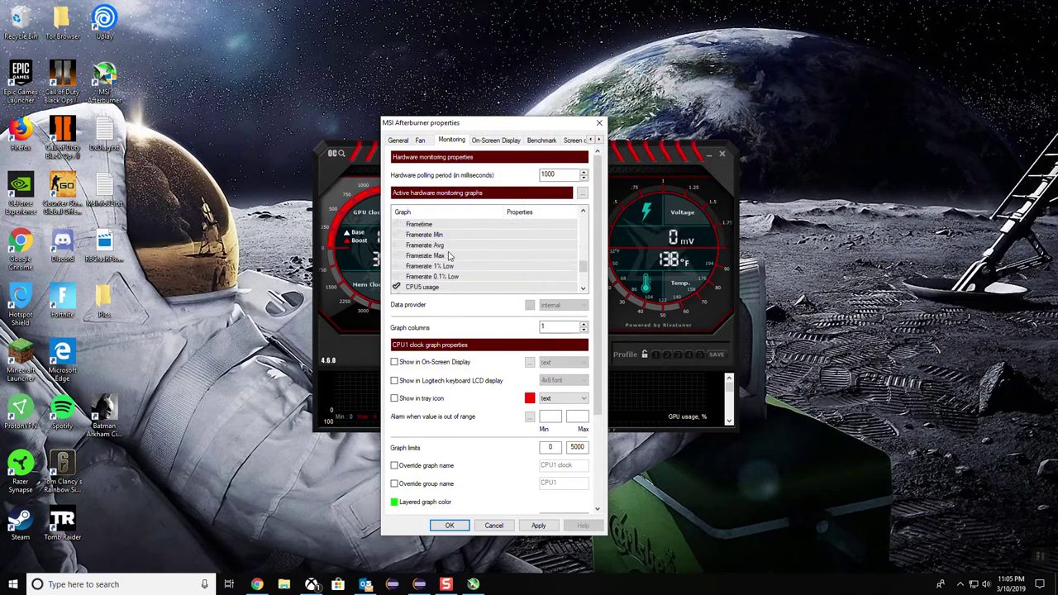
{"action": "scroll", "coordinate": [453, 259], "scroll_direction": "down", "scroll_amount": 2}
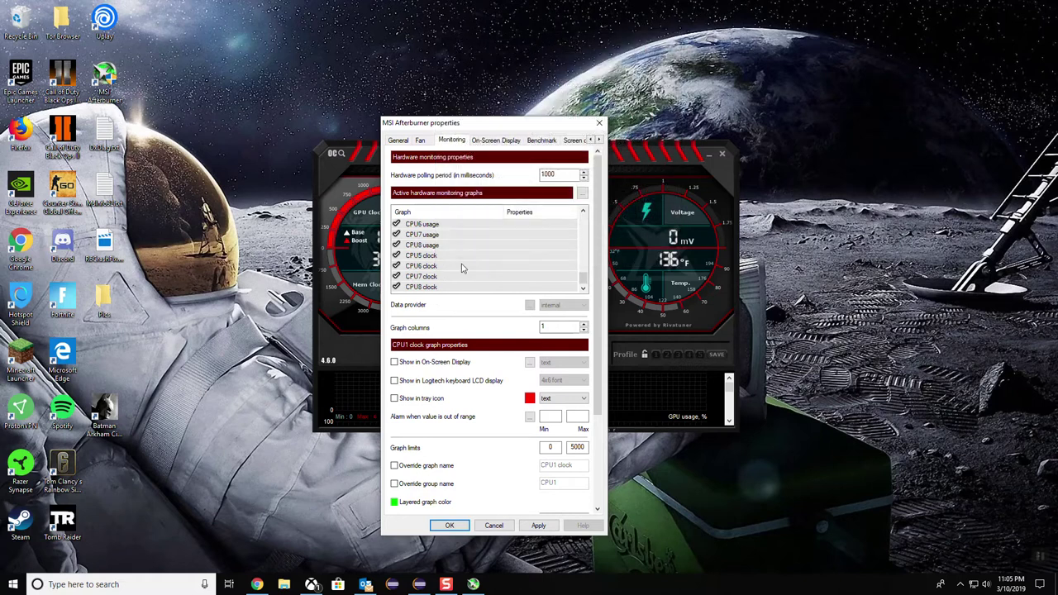
{"action": "scroll", "coordinate": [460, 267], "scroll_direction": "up", "scroll_amount": 3}
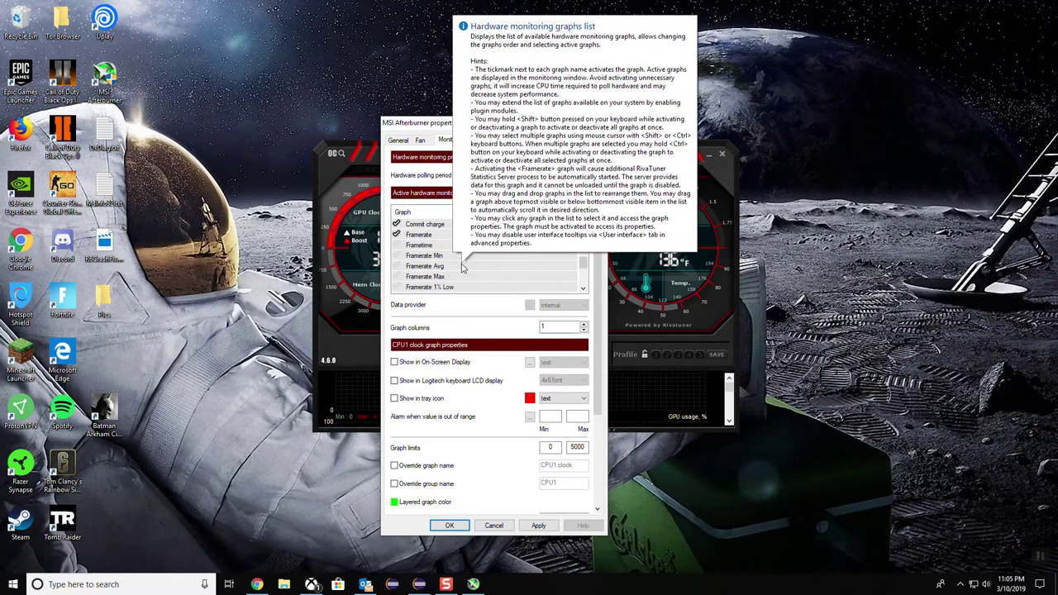
{"action": "scroll", "coordinate": [465, 265], "scroll_direction": "down", "scroll_amount": 3}
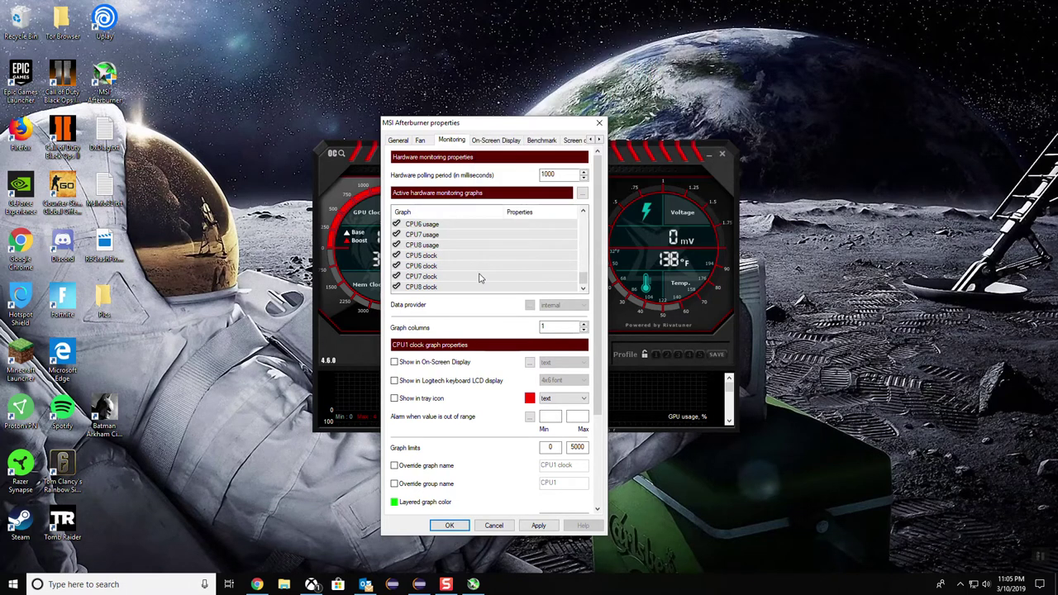
{"action": "scroll", "coordinate": [464, 267], "scroll_direction": "up", "scroll_amount": 3}
{"action": "scroll", "coordinate": [453, 256], "scroll_direction": "up", "scroll_amount": 2}
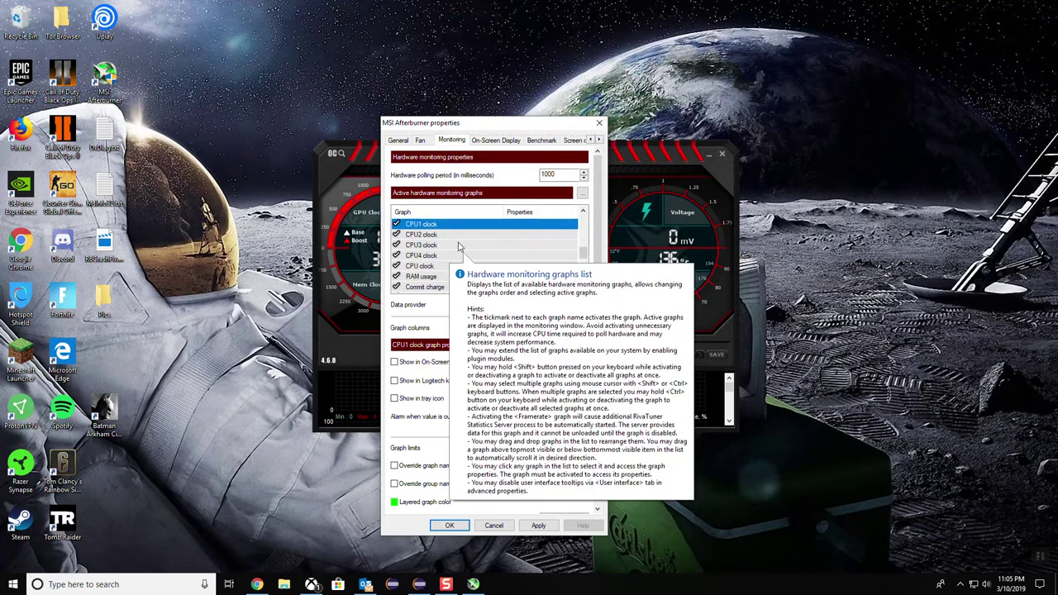
{"action": "scroll", "coordinate": [433, 276], "scroll_direction": "down", "scroll_amount": 1}
{"action": "scroll", "coordinate": [453, 238], "scroll_direction": "down", "scroll_amount": 5}
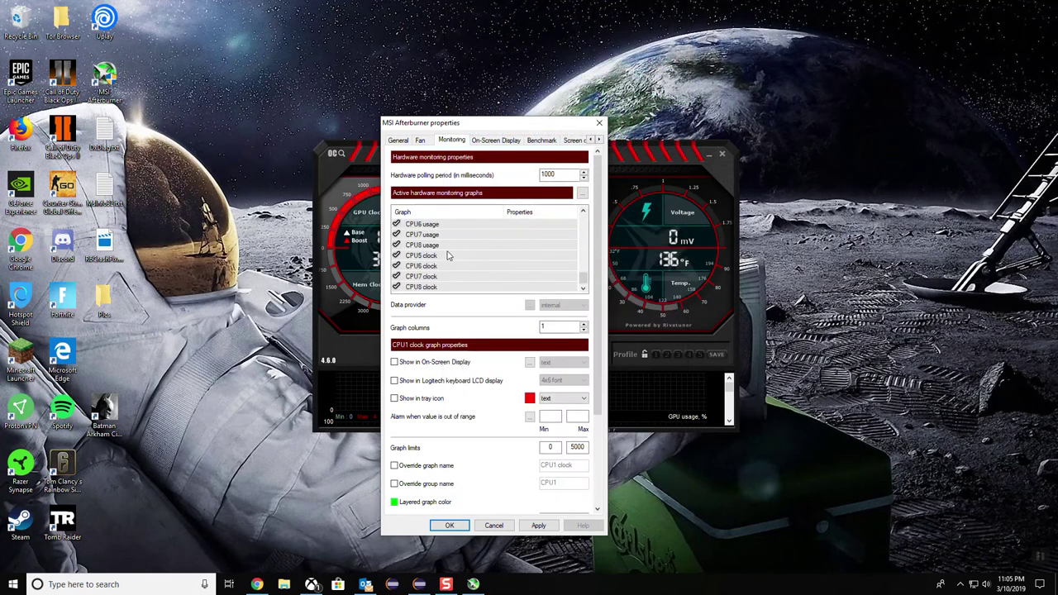
{"action": "scroll", "coordinate": [446, 282], "scroll_direction": "up", "scroll_amount": 5}
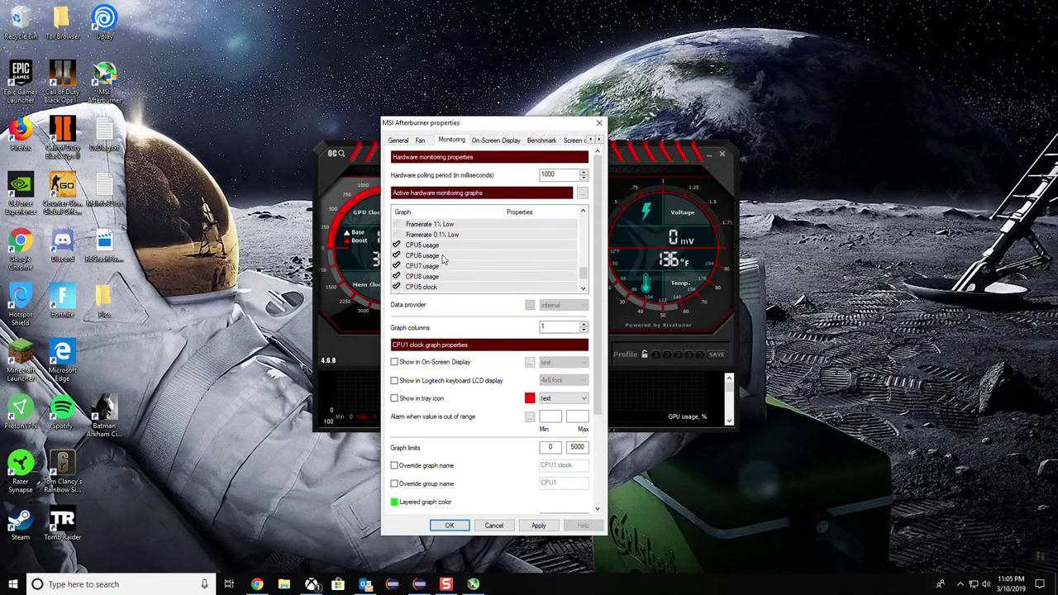
{"action": "scroll", "coordinate": [451, 264], "scroll_direction": "up", "scroll_amount": 1}
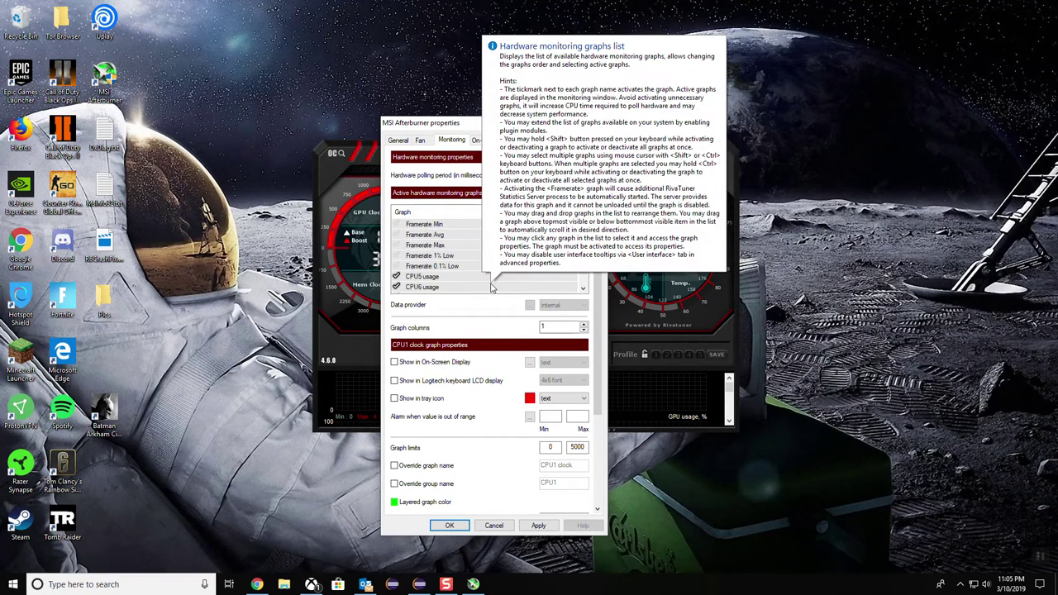
{"action": "scroll", "coordinate": [470, 260], "scroll_direction": "down", "scroll_amount": 1}
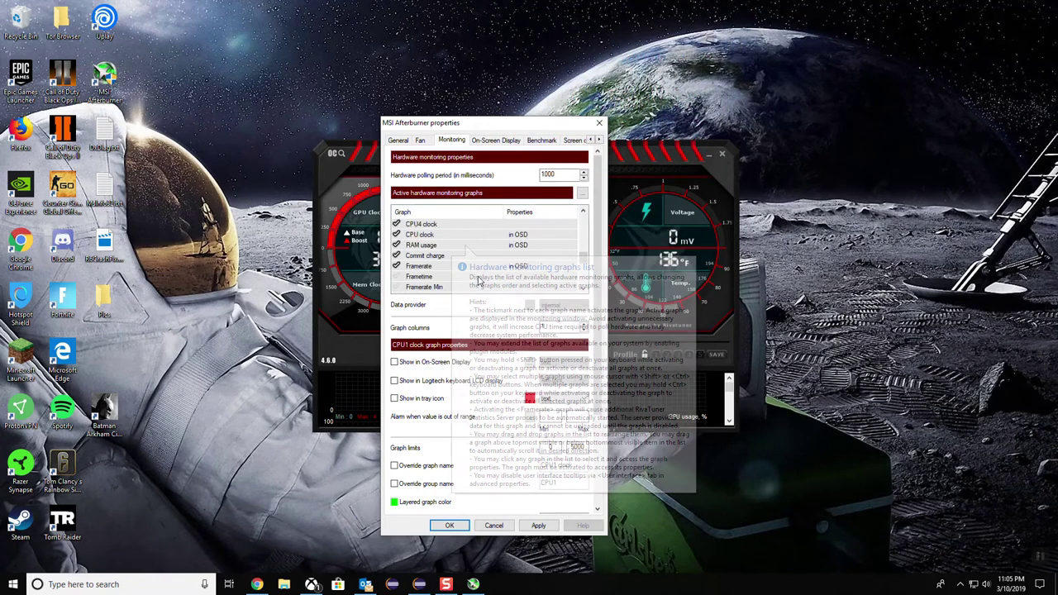
{"action": "scroll", "coordinate": [475, 277], "scroll_direction": "up", "scroll_amount": 1}
{"action": "scroll", "coordinate": [459, 272], "scroll_direction": "down", "scroll_amount": 3}
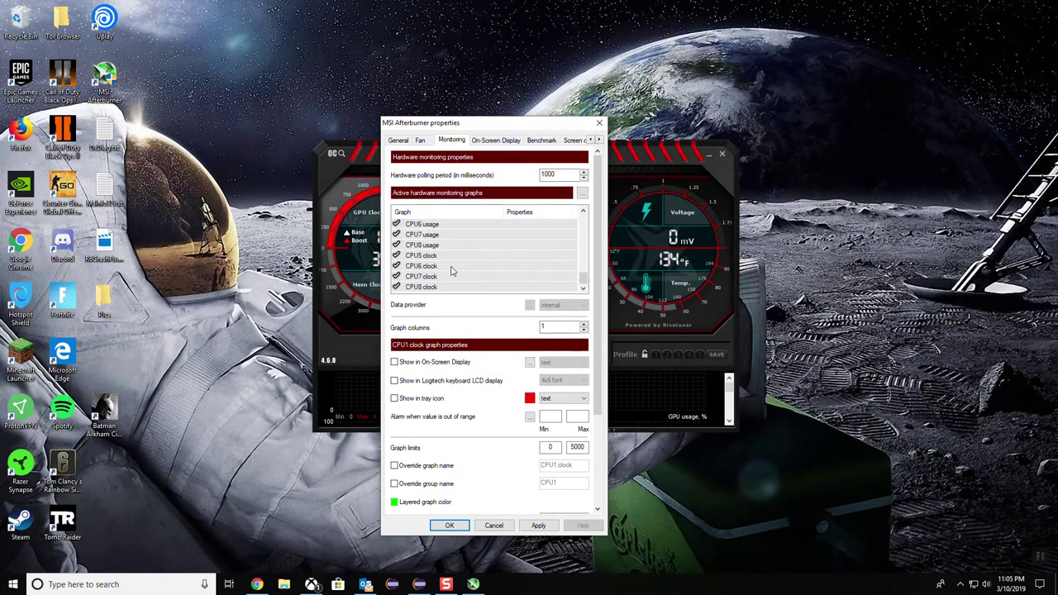
Enable showing the CPU5, CPU6, CPU7 and CPU8 usage graphs in the On-Screen Display
{"action": "left_click", "coordinate": [446, 256]}
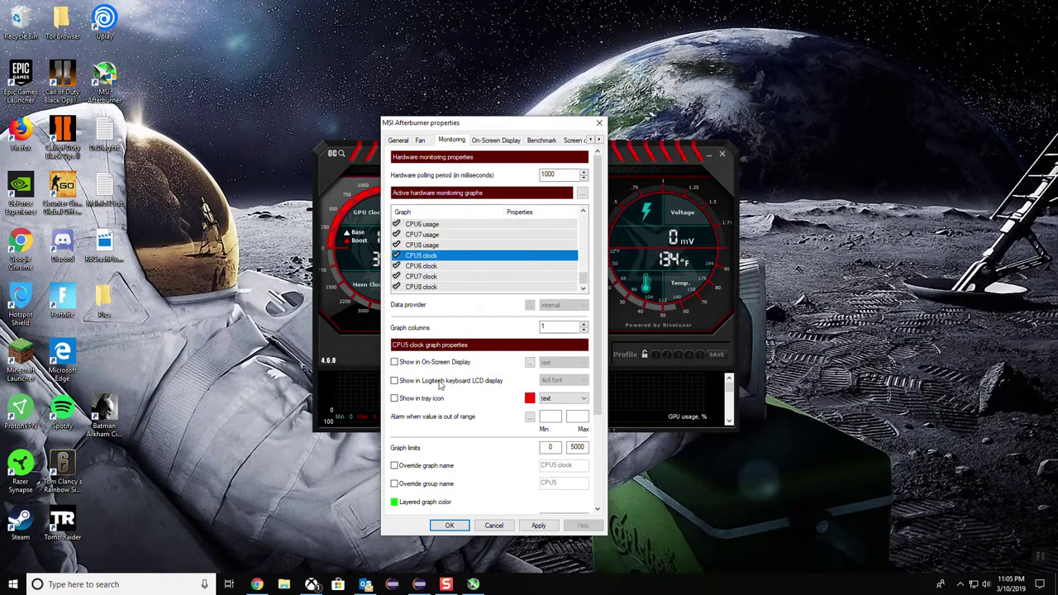
{"action": "left_click", "coordinate": [436, 226]}
{"action": "left_click", "coordinate": [416, 361]}
{"action": "scroll", "coordinate": [443, 248], "scroll_direction": "up", "scroll_amount": 2}
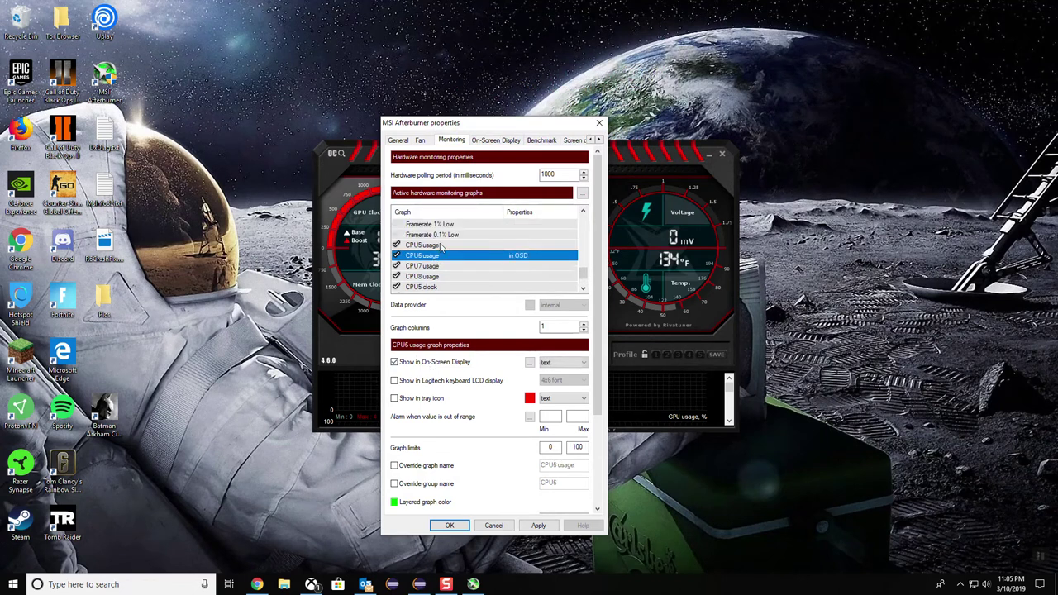
{"action": "left_click", "coordinate": [434, 277]}
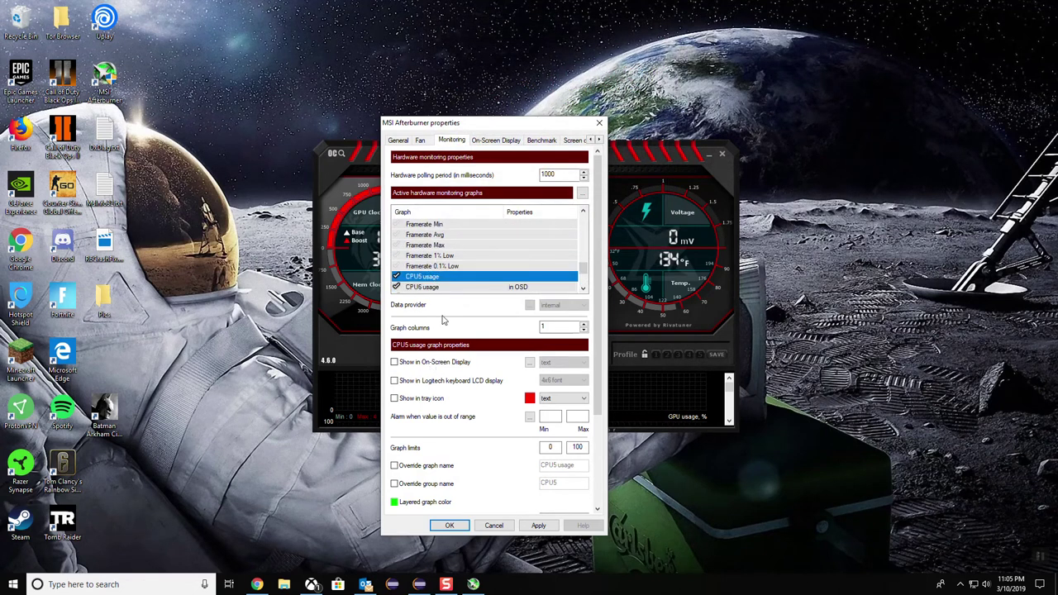
{"action": "scroll", "coordinate": [440, 248], "scroll_direction": "down", "scroll_amount": 1}
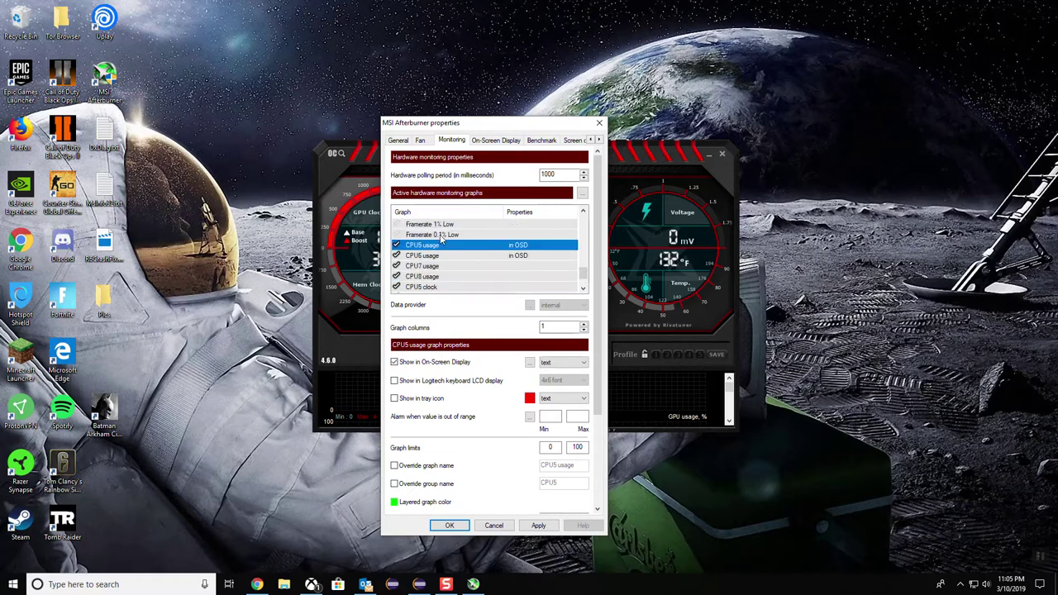
{"action": "left_click", "coordinate": [458, 266]}
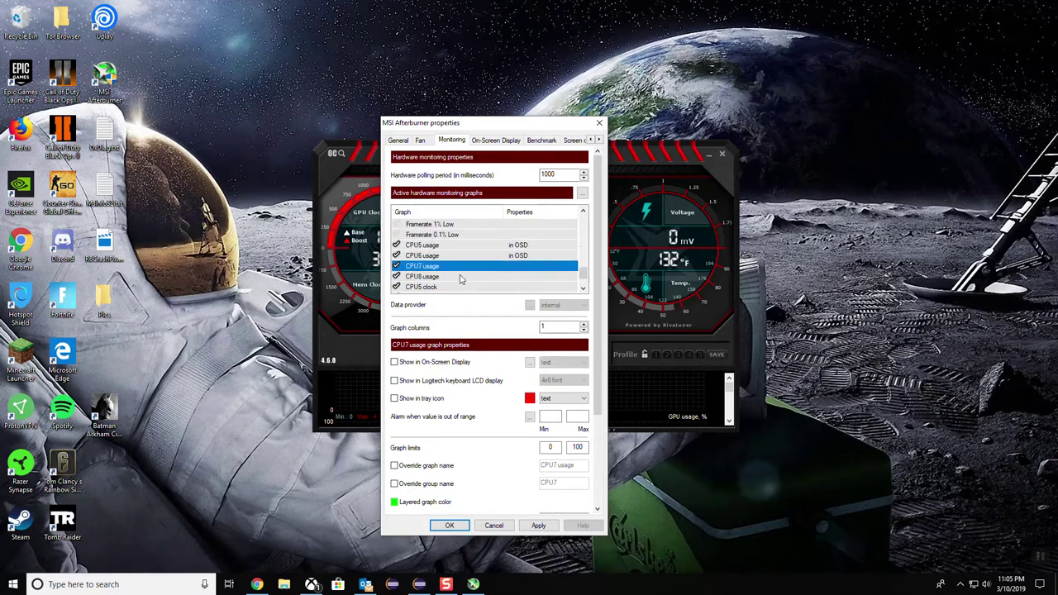
{"action": "left_click", "coordinate": [452, 277]}
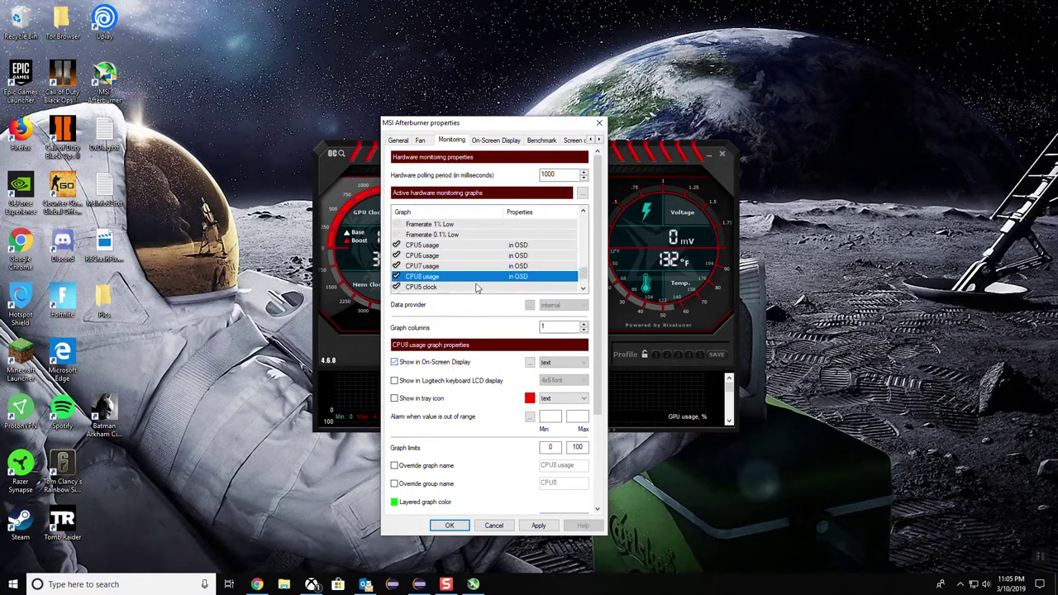
Look through the CPU, framerate and GPU entries in the graph list and check their On-Screen Display assignments
{"action": "scroll", "coordinate": [477, 288], "scroll_direction": "down", "scroll_amount": 1}
{"action": "scroll", "coordinate": [477, 264], "scroll_direction": "down", "scroll_amount": 3}
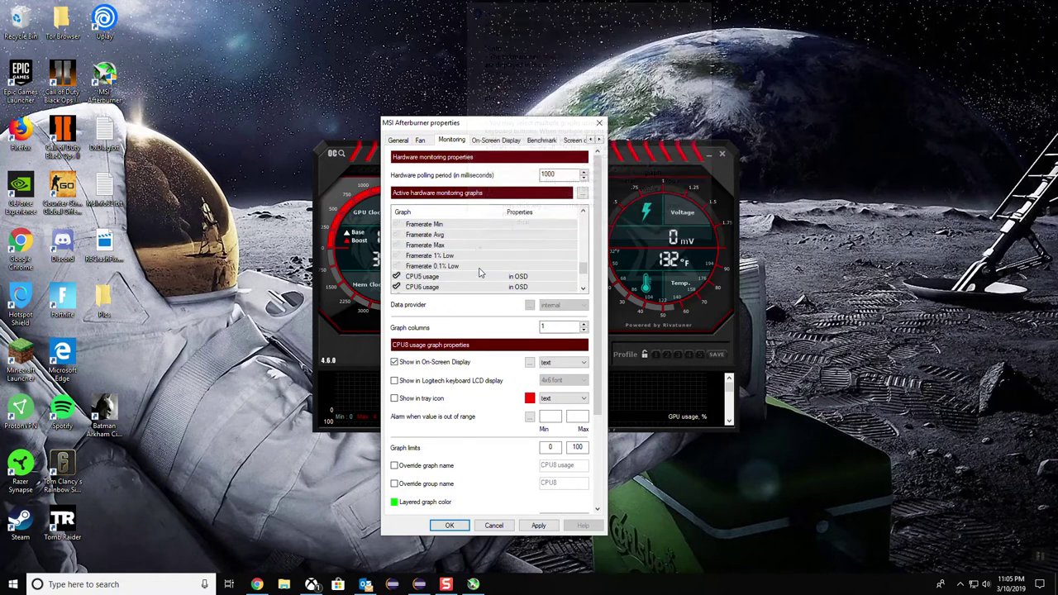
{"action": "scroll", "coordinate": [476, 273], "scroll_direction": "up", "scroll_amount": 3}
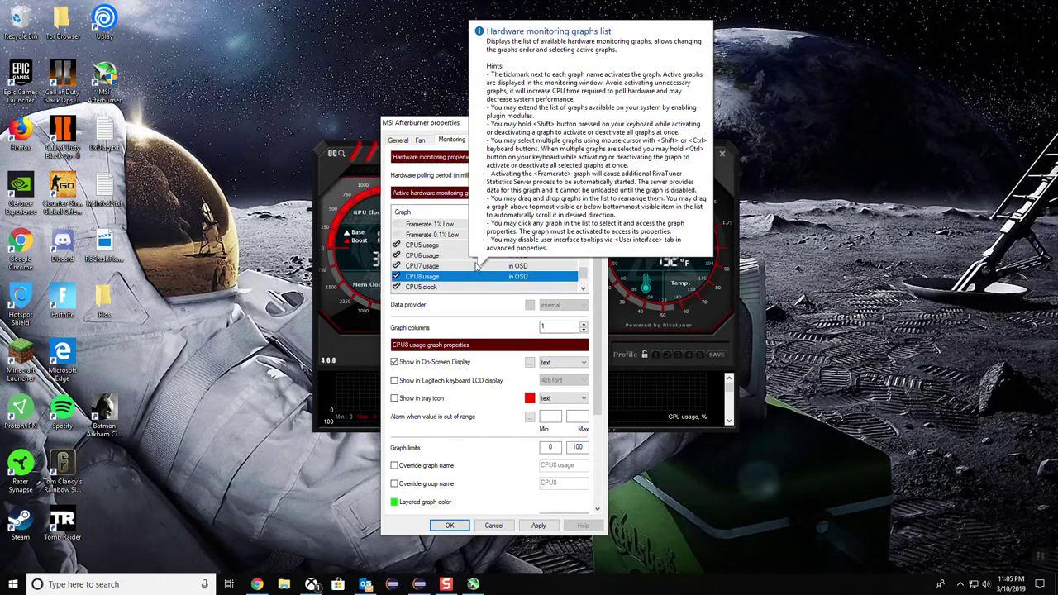
{"action": "scroll", "coordinate": [468, 263], "scroll_direction": "down", "scroll_amount": 3}
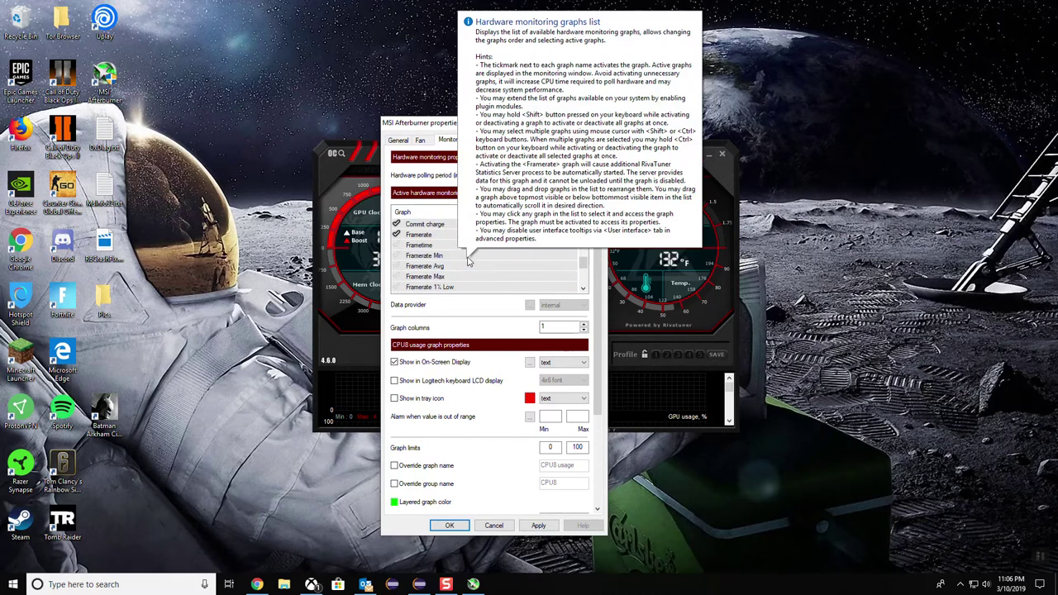
{"action": "scroll", "coordinate": [467, 263], "scroll_direction": "up", "scroll_amount": 3}
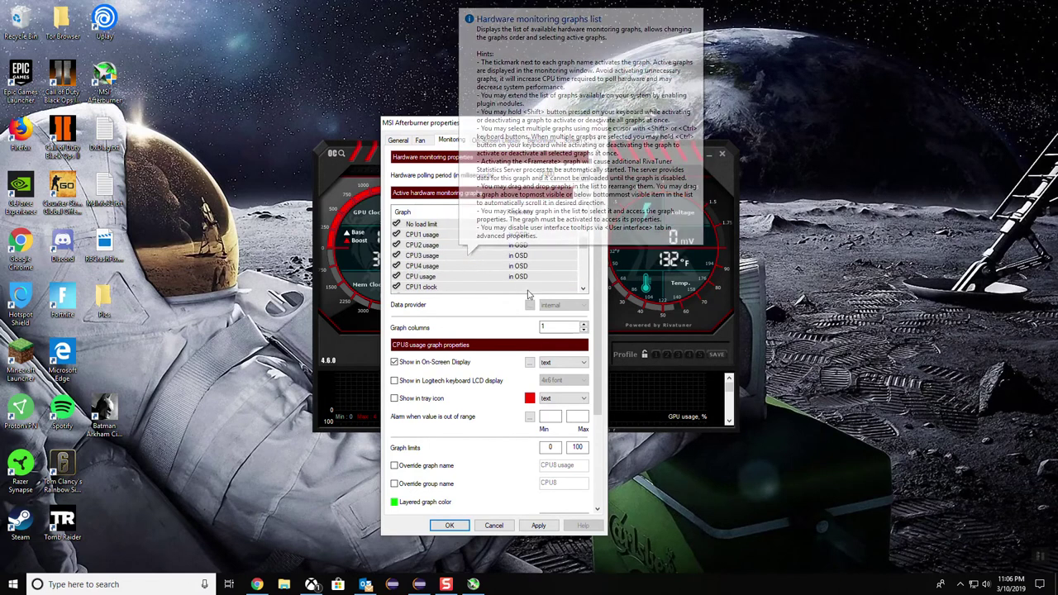
{"action": "scroll", "coordinate": [479, 260], "scroll_direction": "up", "scroll_amount": 5}
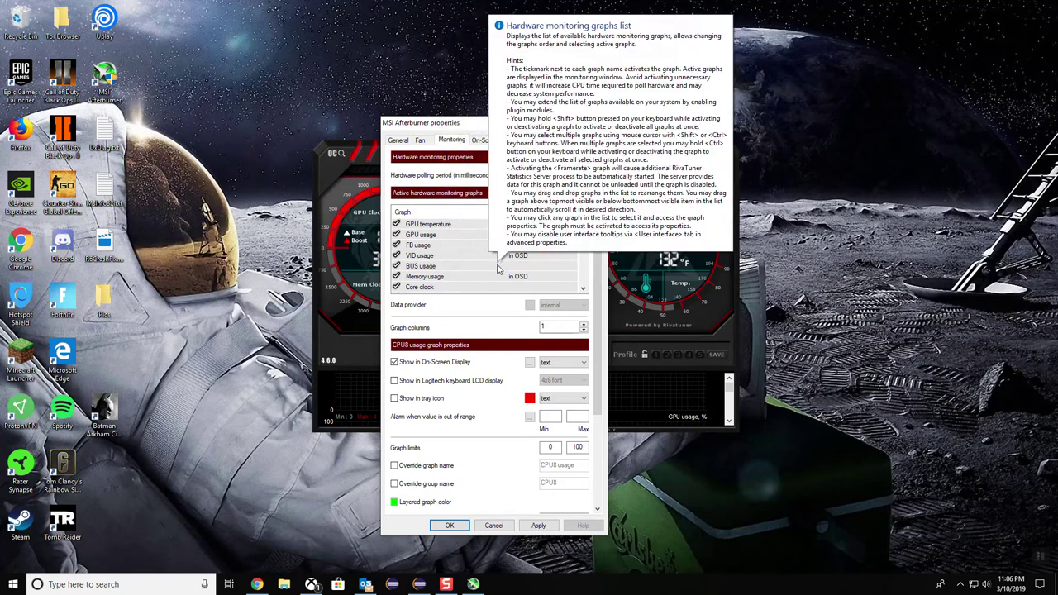
{"action": "scroll", "coordinate": [433, 273], "scroll_direction": "down", "scroll_amount": 1}
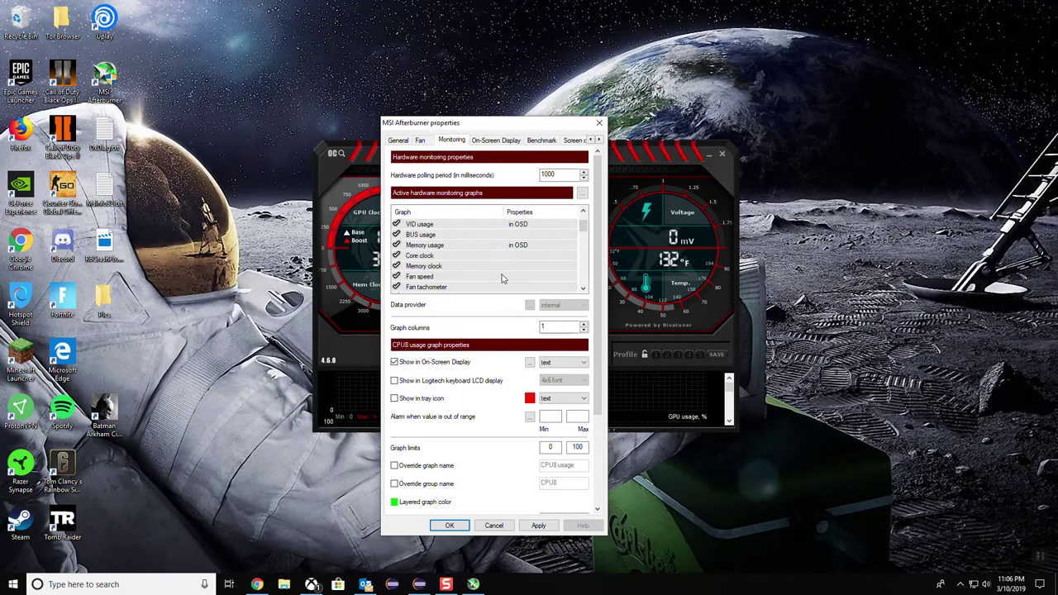
Check the CPU, RAM and framerate graph assignments, apply the monitoring settings and close the properties dialog
{"action": "scroll", "coordinate": [488, 281], "scroll_direction": "down", "scroll_amount": 5}
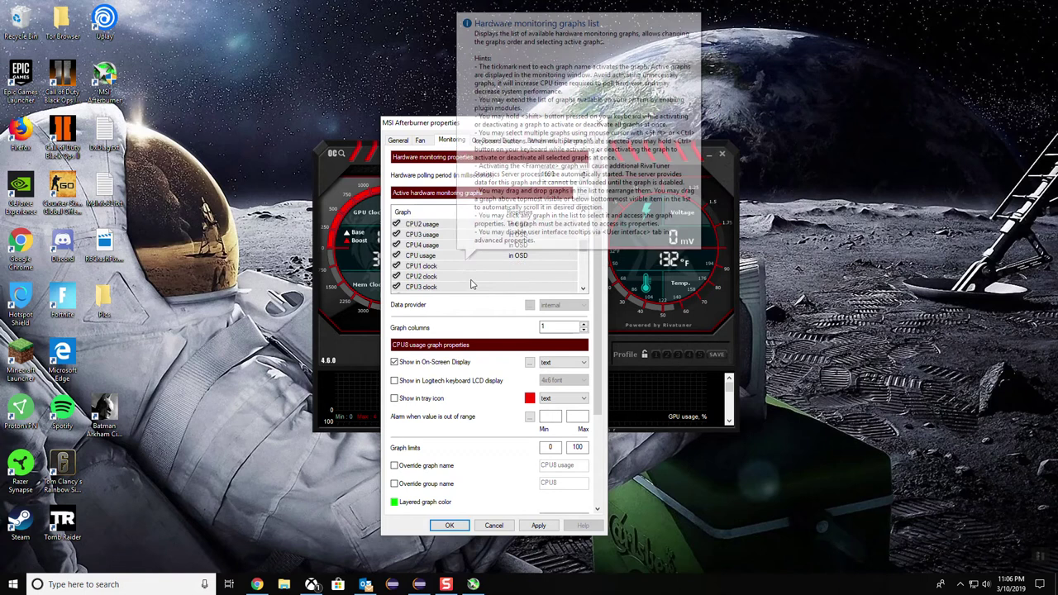
{"action": "scroll", "coordinate": [471, 284], "scroll_direction": "down", "scroll_amount": 2}
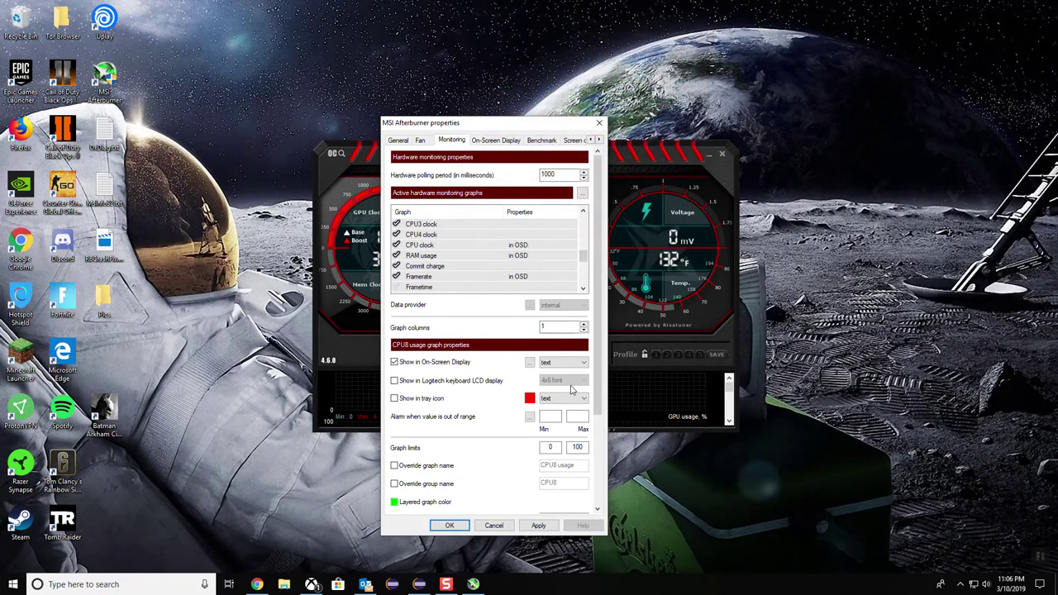
{"action": "left_click", "coordinate": [550, 528]}
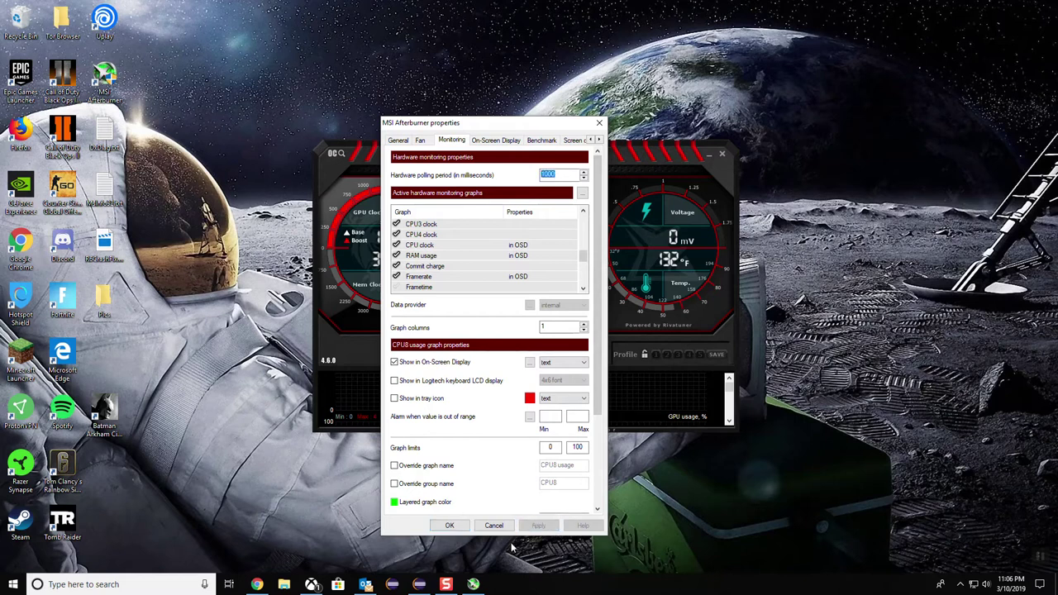
{"action": "left_click", "coordinate": [442, 529]}
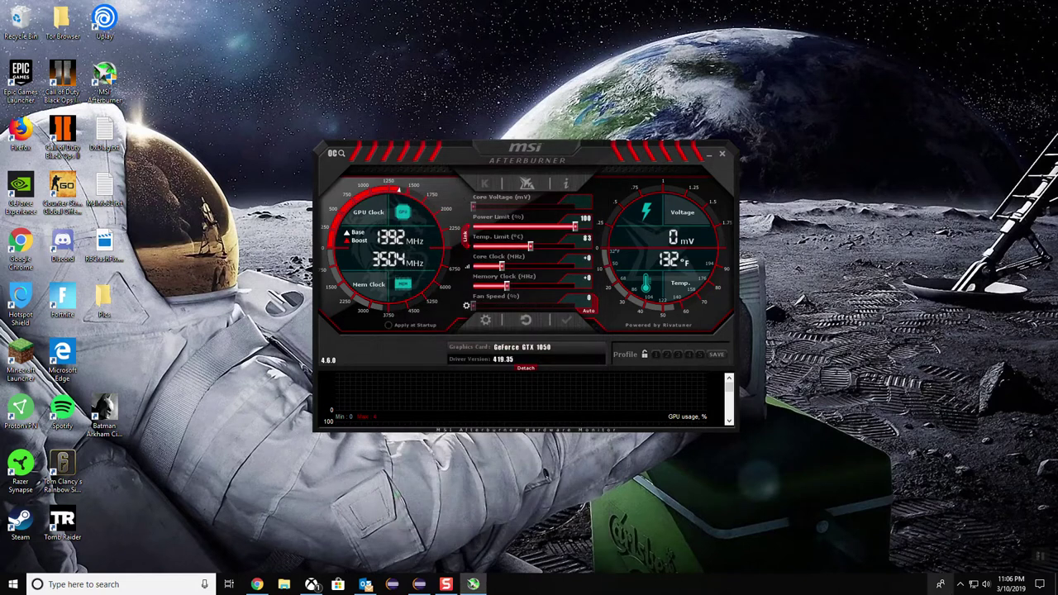
Open RivaTuner Statistics Server, dismissing Hotspot Shield, and adjust the On-Screen Display zoom before closing the window
{"action": "left_click", "coordinate": [960, 585]}
{"action": "left_click", "coordinate": [972, 543]}
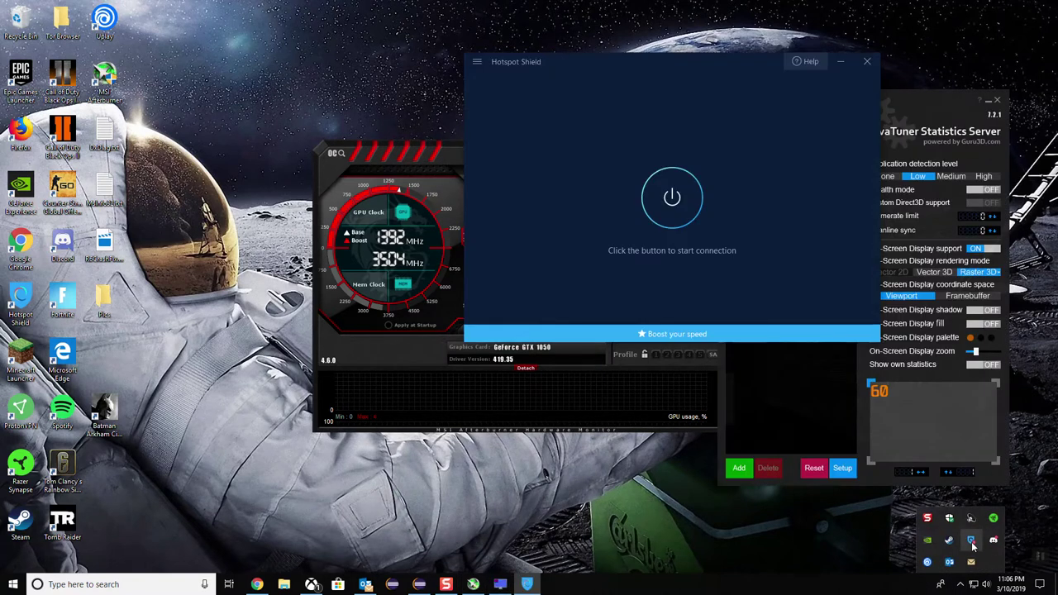
{"action": "left_click", "coordinate": [867, 62]}
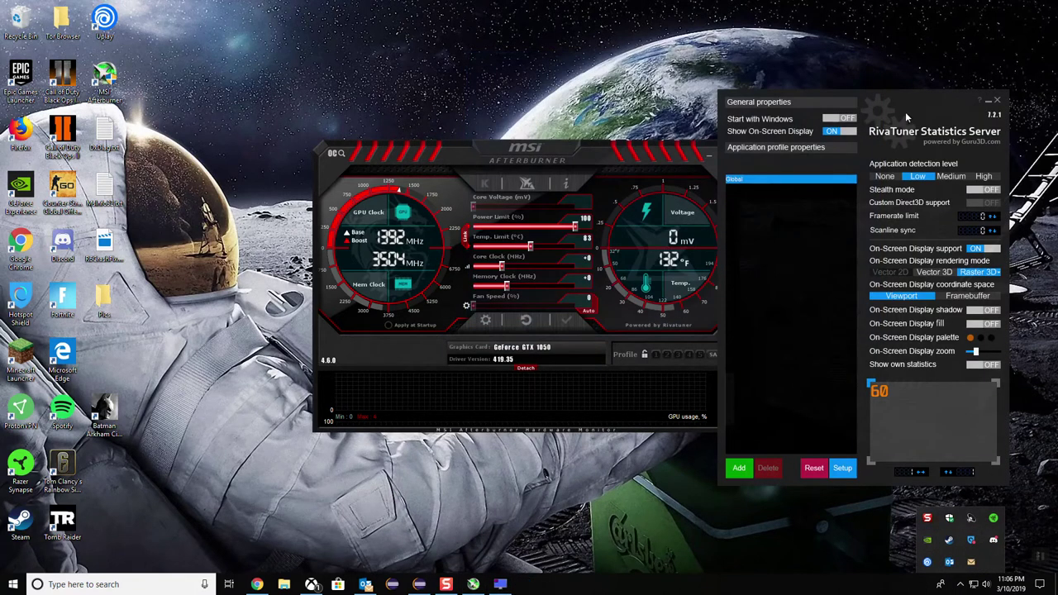
{"action": "left_click_drag", "start_coordinate": [905, 112], "coordinate": [504, 109]}
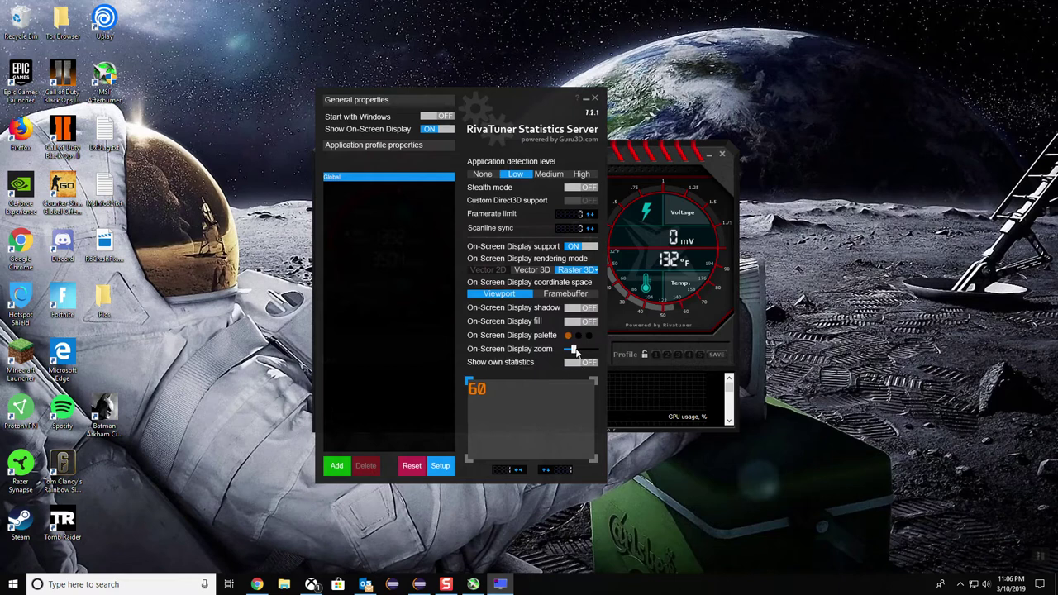
{"action": "mouse_move", "coordinate": [580, 350]}
{"action": "left_mouse_down"}
{"action": "mouse_move", "coordinate": [607, 353]}
{"action": "mouse_move", "coordinate": [576, 348]}
{"action": "left_mouse_up"}
{"action": "left_click", "coordinate": [594, 99]}
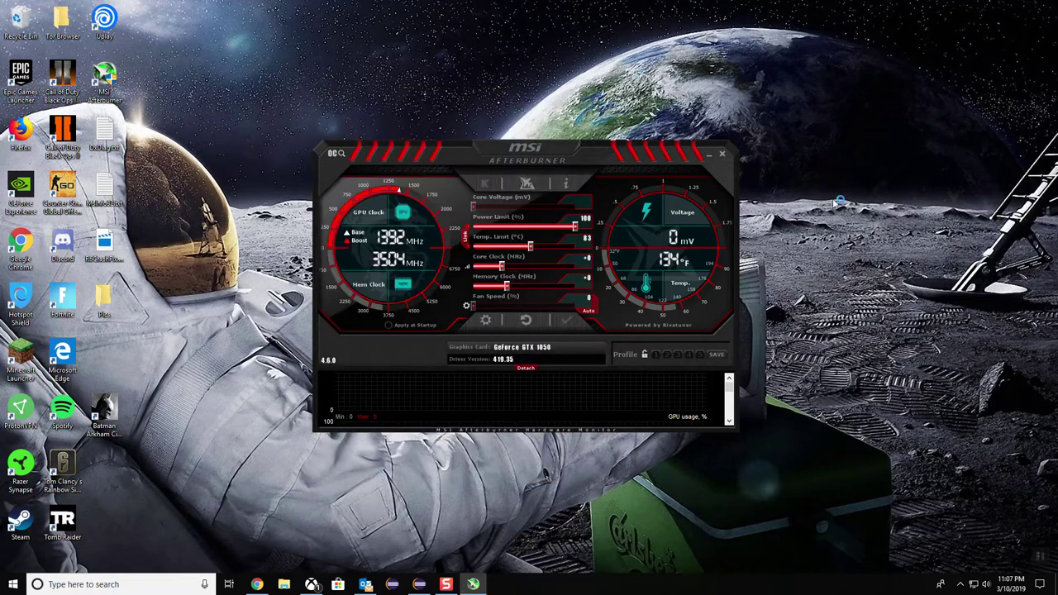
Minimize MSI Afterburner and launch Tom Clancy's Rainbow Six Siege from the desktop, continuing to its home screen
{"action": "left_click", "coordinate": [962, 584]}
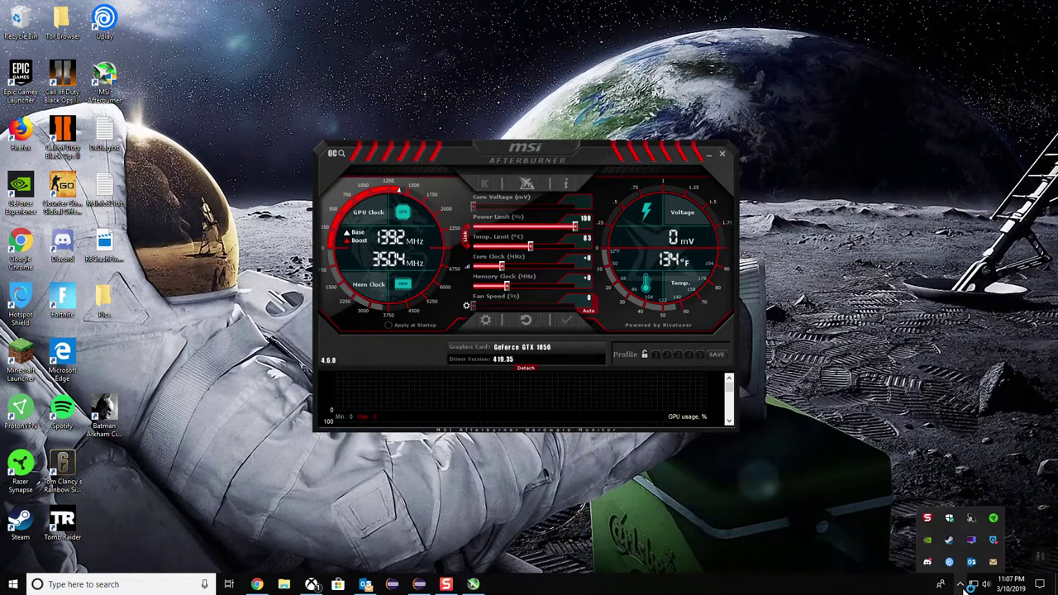
{"action": "left_click", "coordinate": [710, 156]}
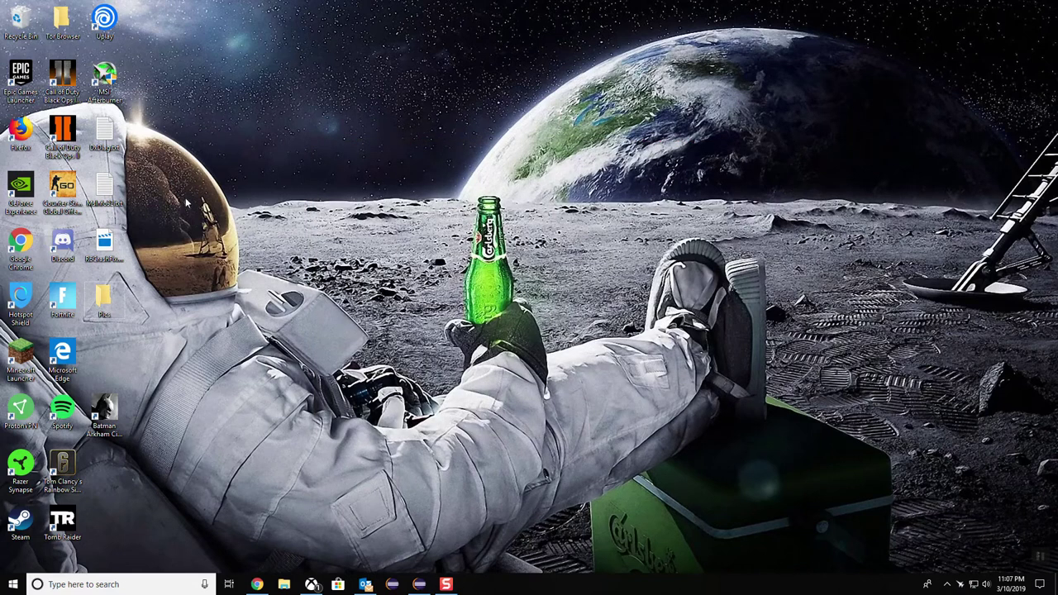
{"action": "double_click", "coordinate": [62, 463]}
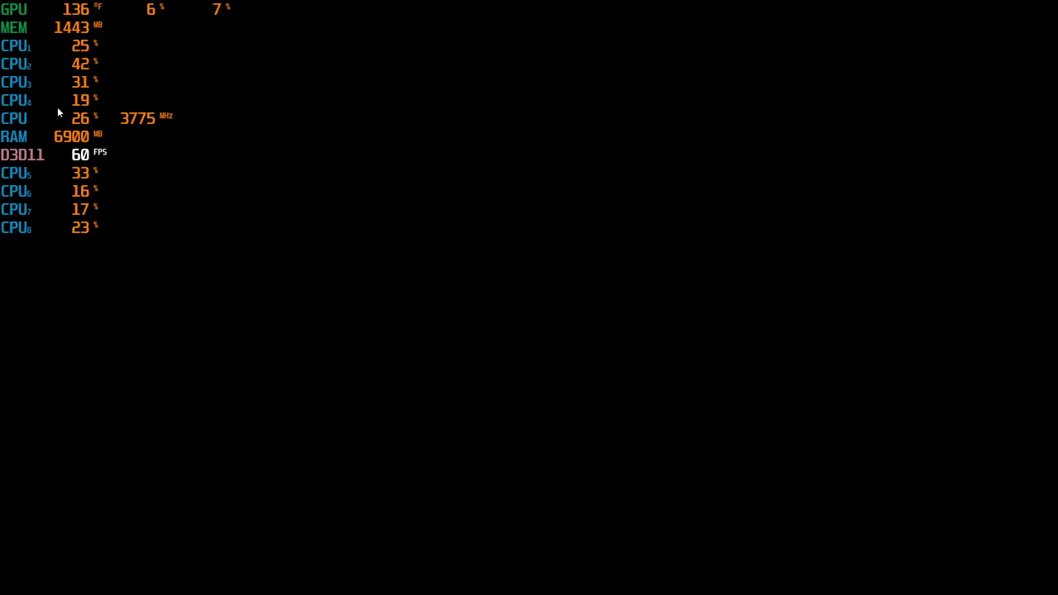
{"action": "key", "text": "Return"}
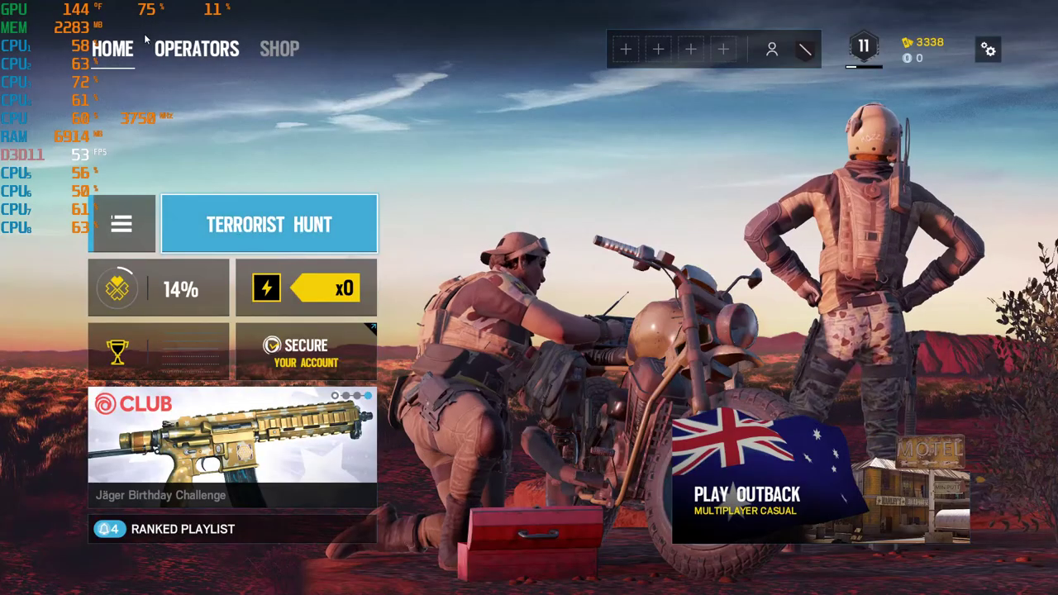
Browse the game's Operators and Play screens to check the monitoring overlay, and return to the home screen
{"action": "left_click", "coordinate": [194, 51]}
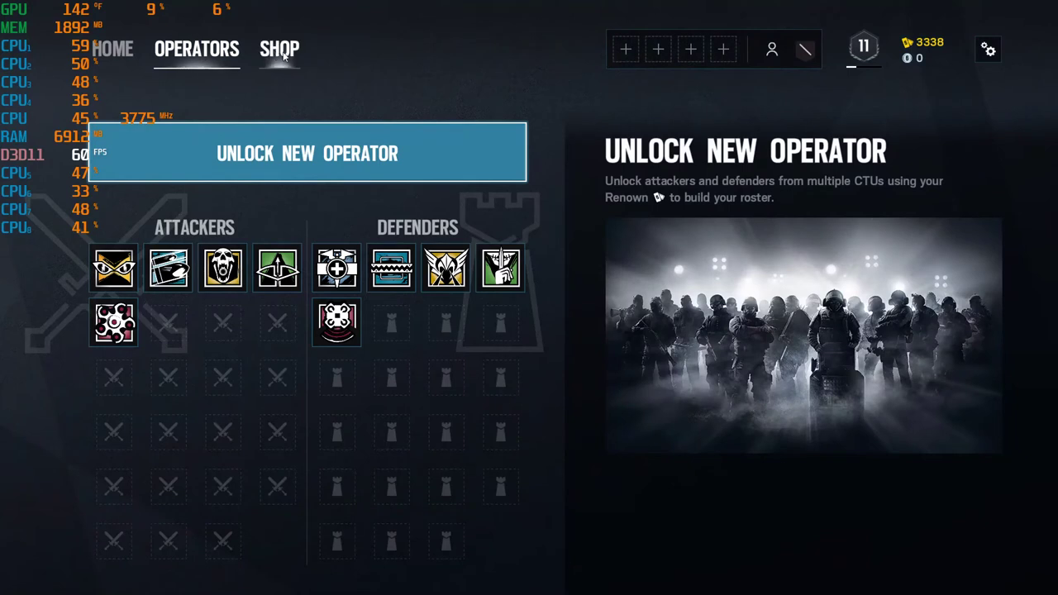
{"action": "left_click", "coordinate": [112, 49]}
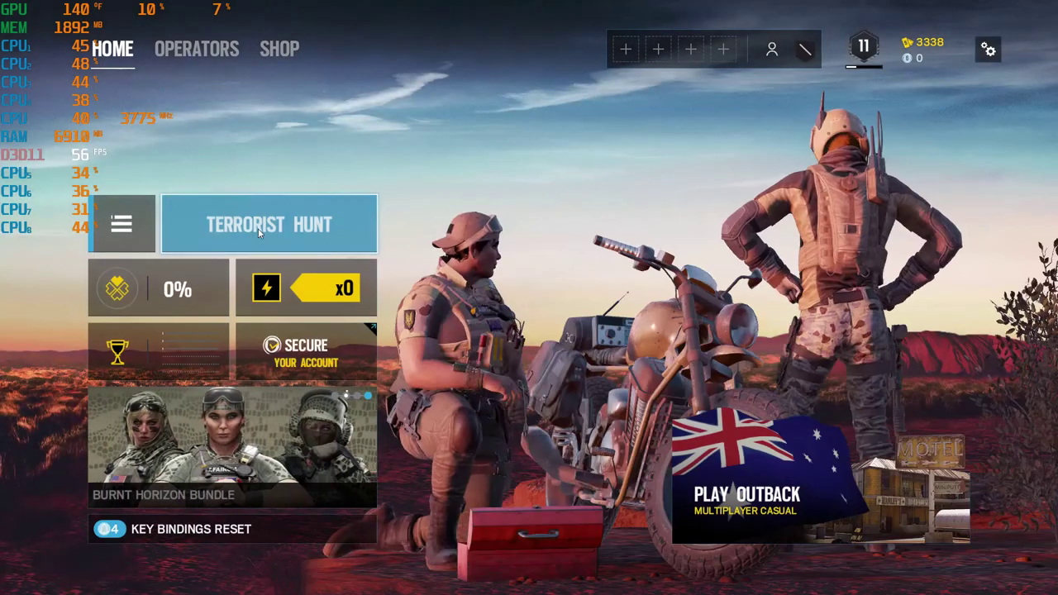
{"action": "left_click", "coordinate": [145, 222]}
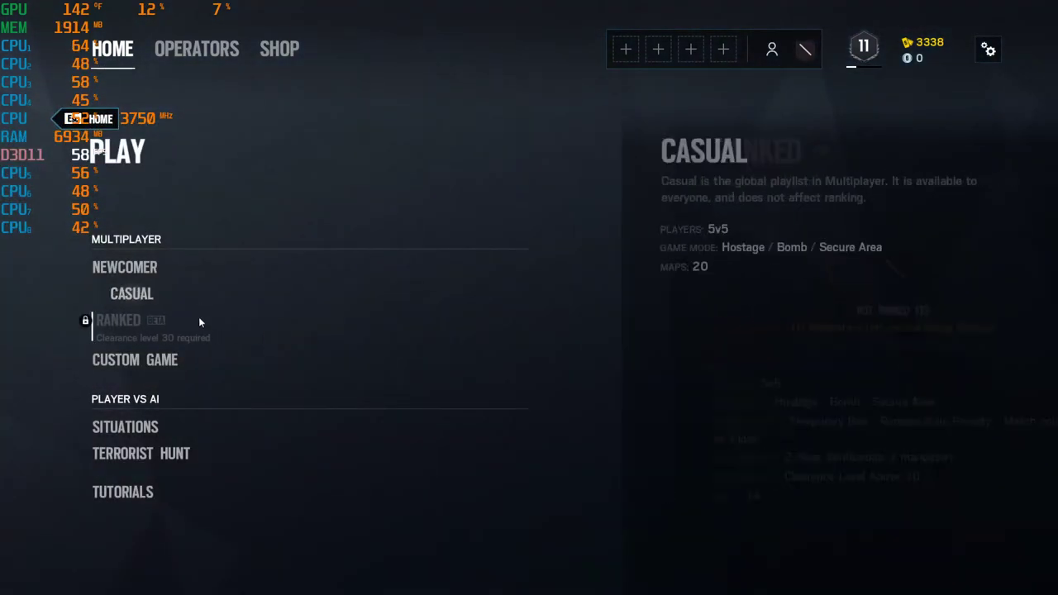
{"action": "key", "text": "Escape"}
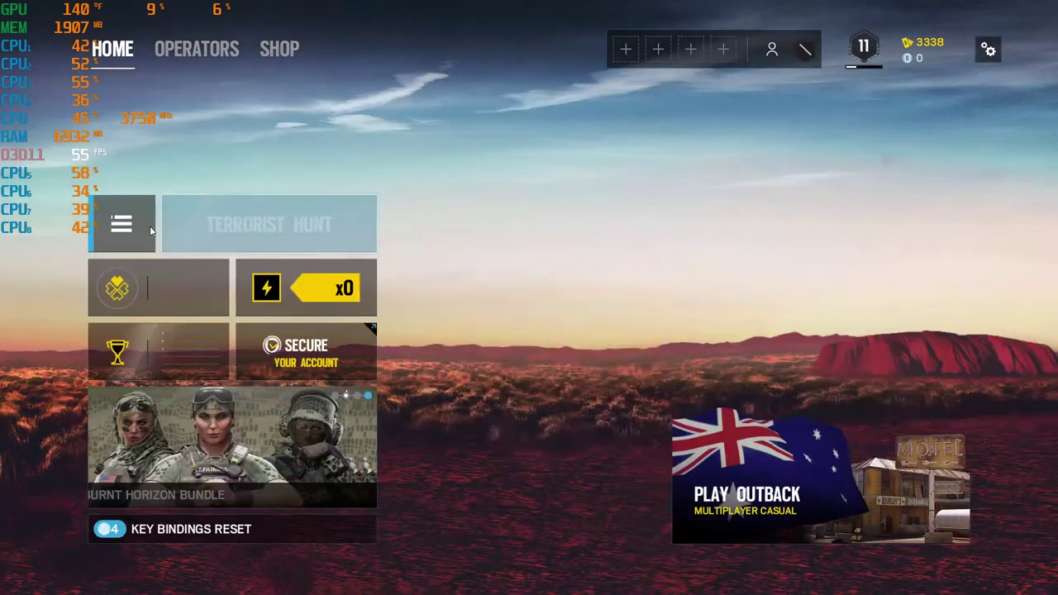
Start a Lone Wolf Terrorist Hunt match on Normal difficulty and cast no vote for the objective location
{"action": "left_click", "coordinate": [201, 229]}
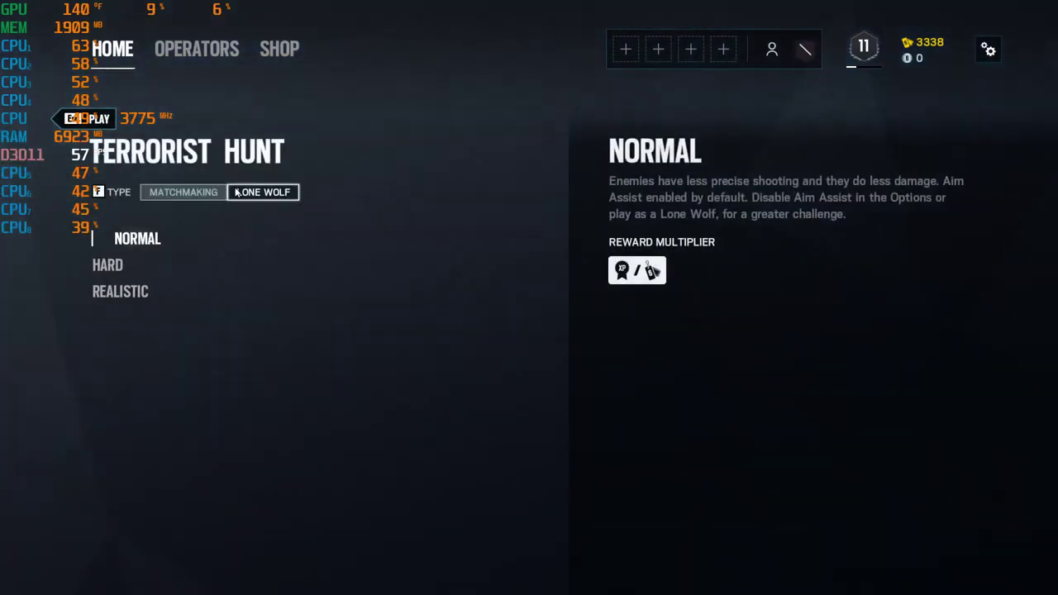
{"action": "left_click", "coordinate": [143, 240]}
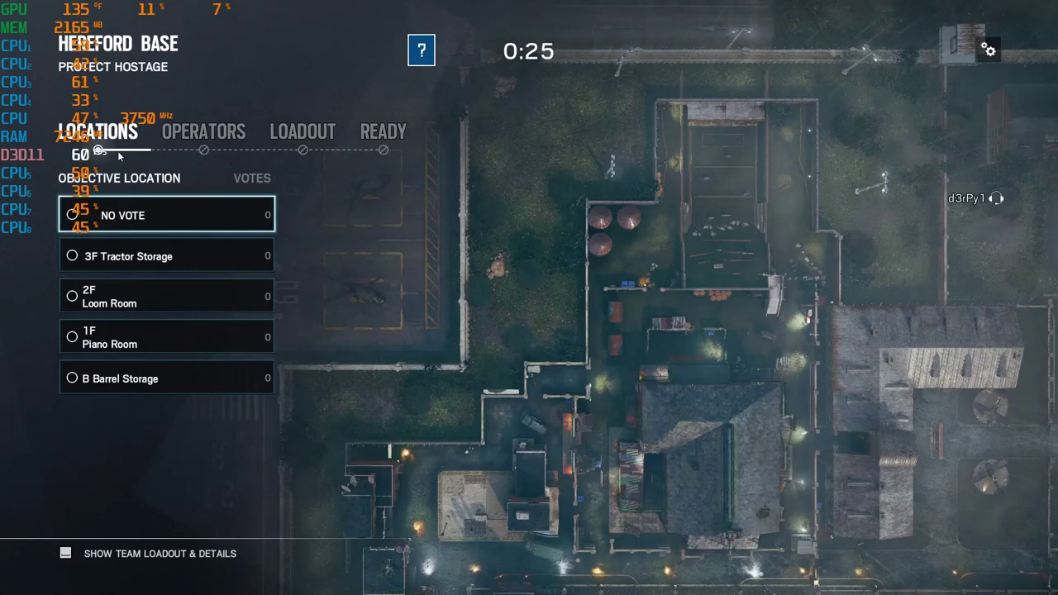
{"action": "left_click", "coordinate": [108, 229]}
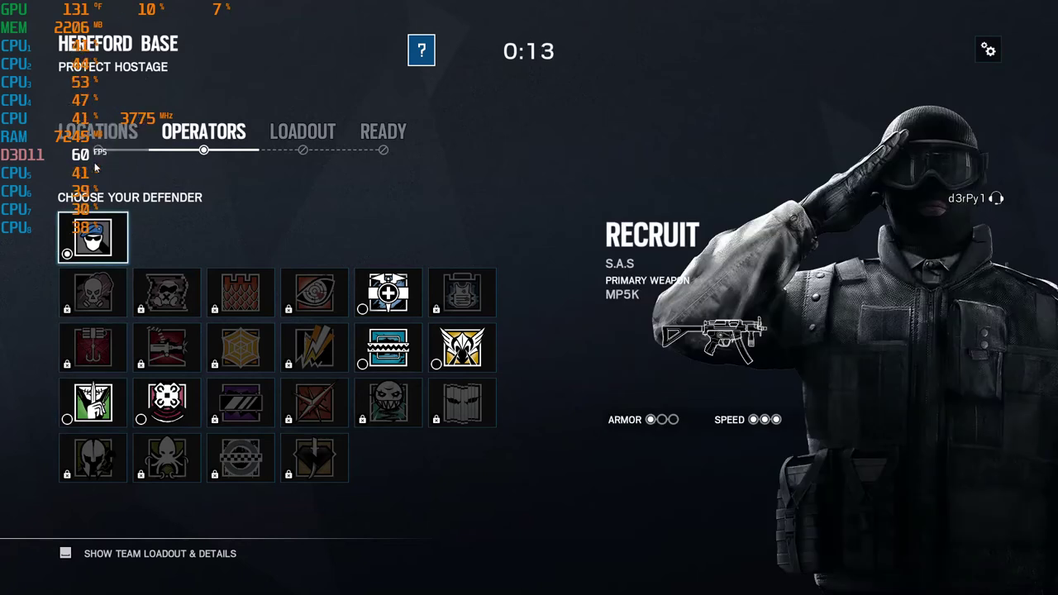
Choose Caveira as the defender and confirm her loadout with the M12, Luison and Bulletproof Camera
{"action": "key", "text": "Down"}
{"action": "key", "text": "Down"}
{"action": "key", "text": "Down"}
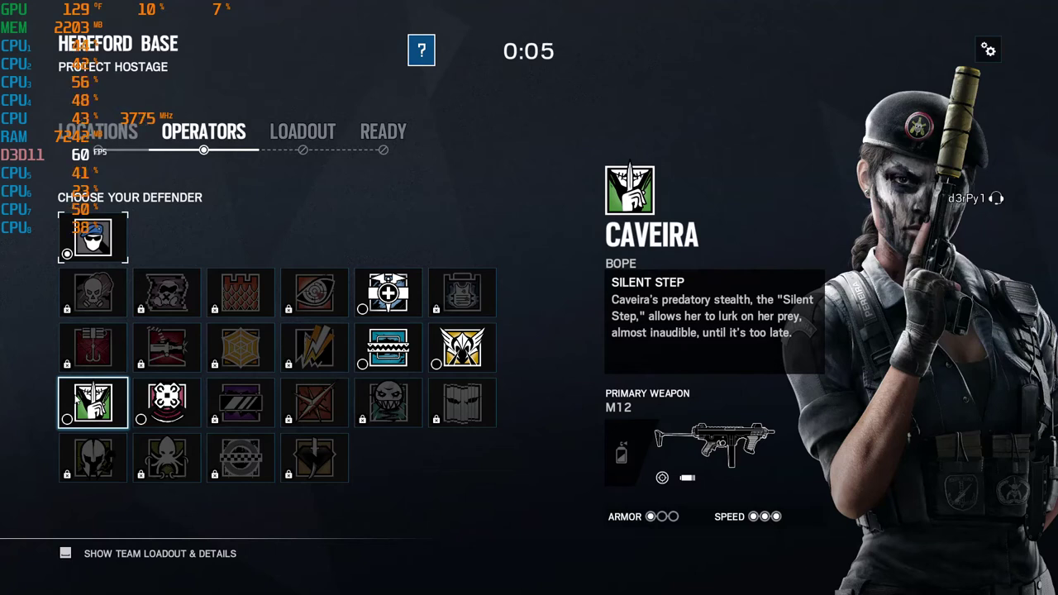
{"action": "left_click", "coordinate": [116, 389]}
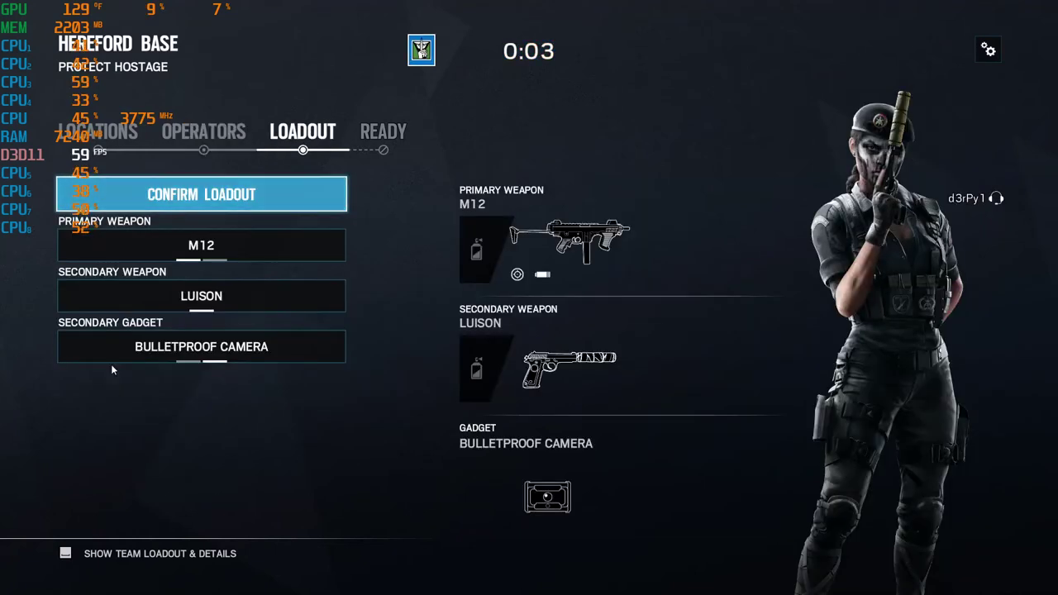
{"action": "left_click", "coordinate": [150, 192]}
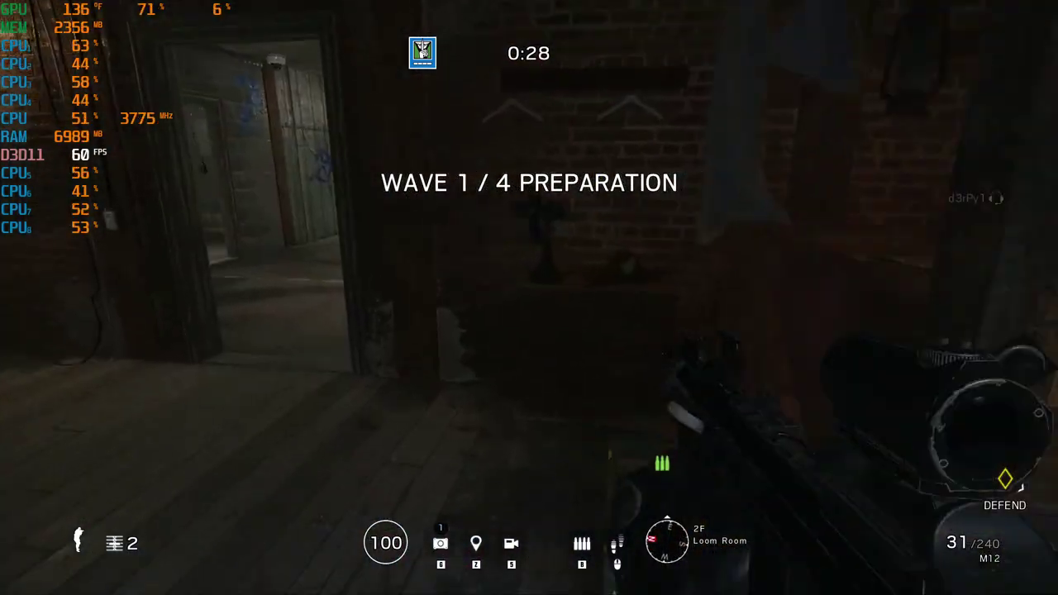
Walk through the building, fire and reload the M12 to observe the on-screen hardware readings during gameplay
{"action": "key", "text": "w"}
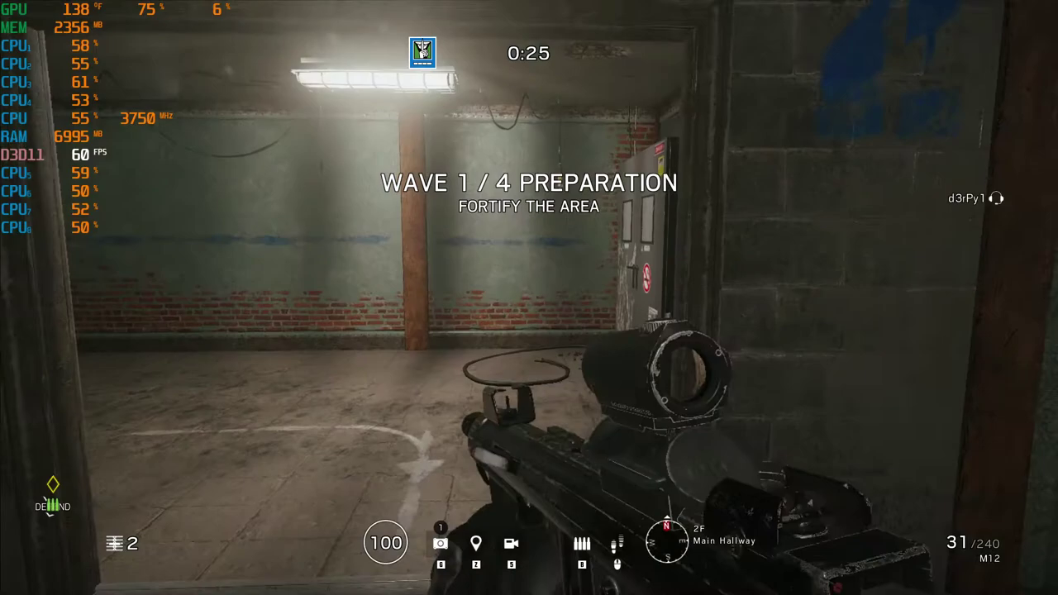
{"action": "key", "text": "w"}
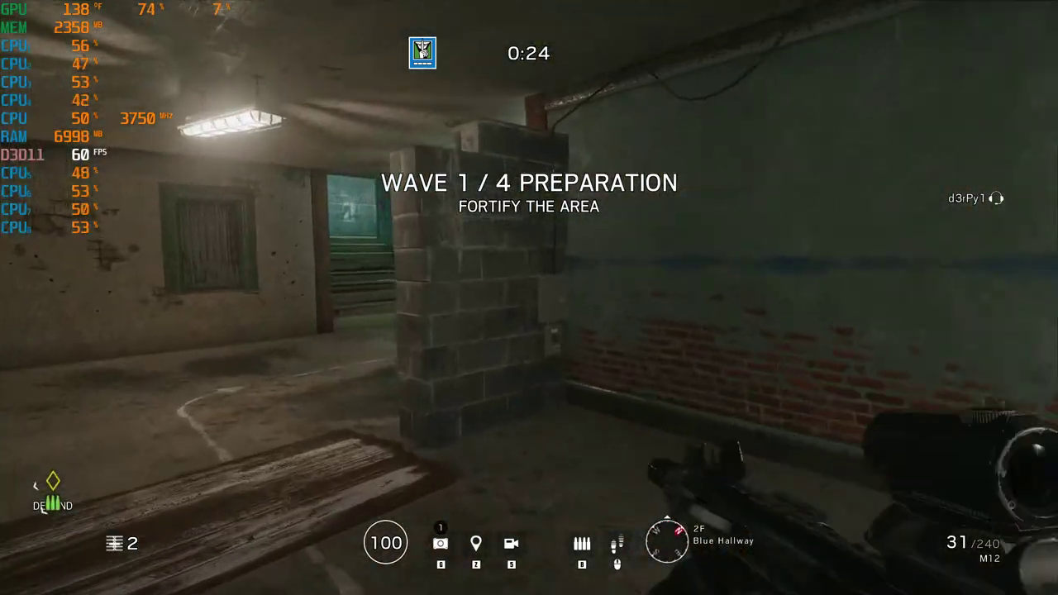
{"action": "key", "text": "w"}
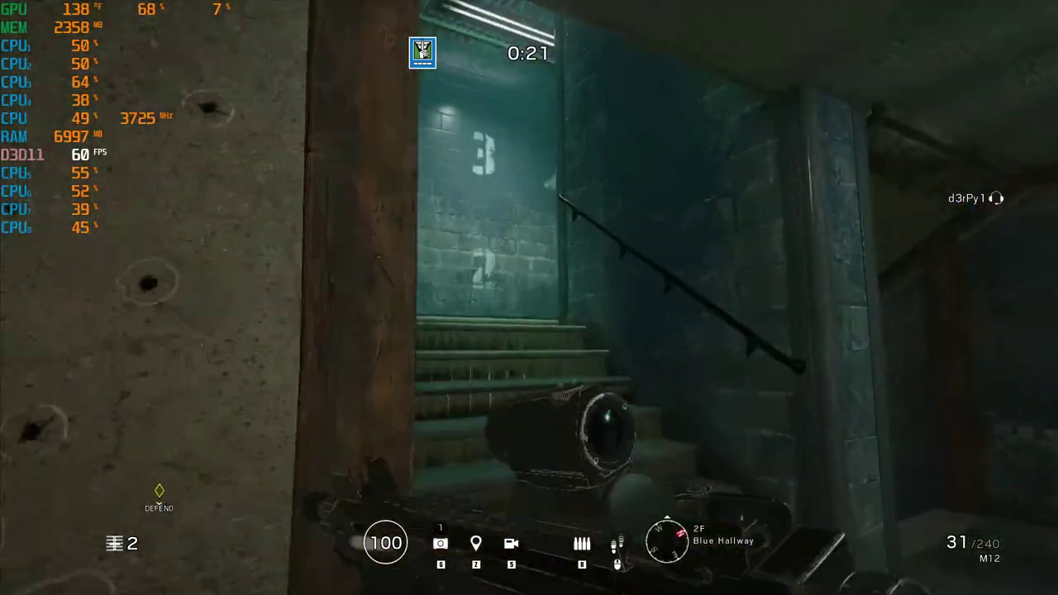
{"action": "key", "text": "w"}
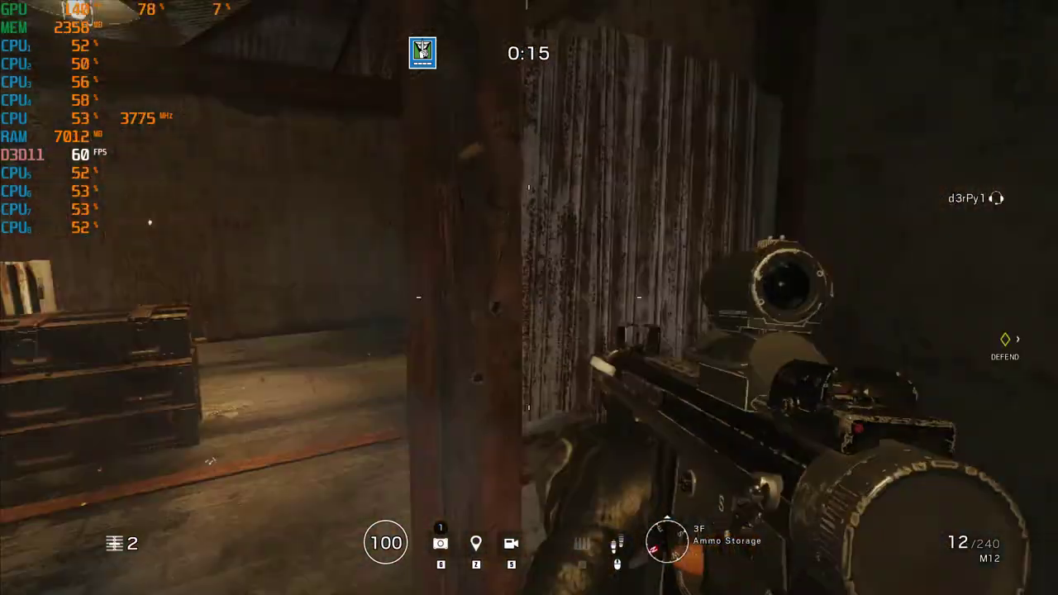
{"action": "left_click", "coordinate": [529, 297]}
{"action": "left_click", "coordinate": [529, 297]}
{"action": "left_click", "coordinate": [529, 297]}
{"action": "key", "text": "r"}
{"action": "key", "text": "w"}
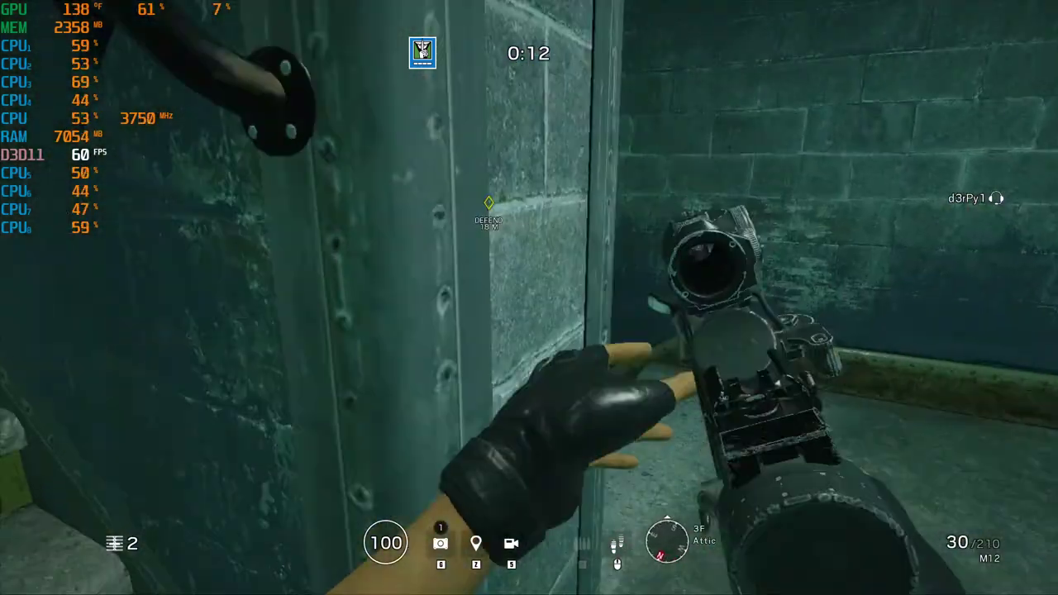
Set the game's Overall Quality graphics option to Low, apply it and return to the pause menu
{"action": "key", "text": "Escape"}
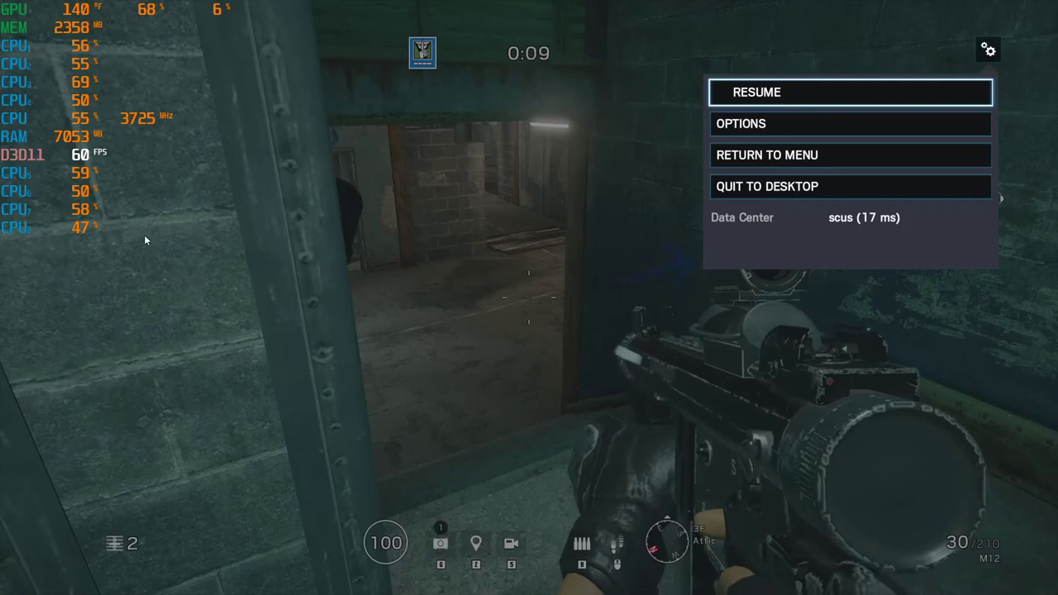
{"action": "key", "text": "Escape"}
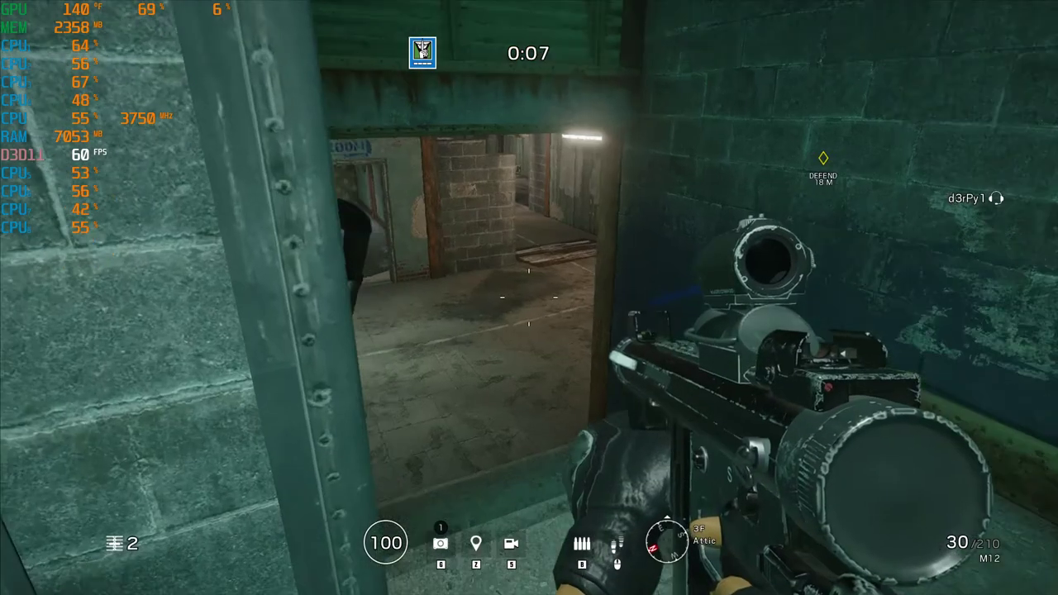
{"action": "key", "text": "Escape"}
{"action": "left_click", "coordinate": [727, 123]}
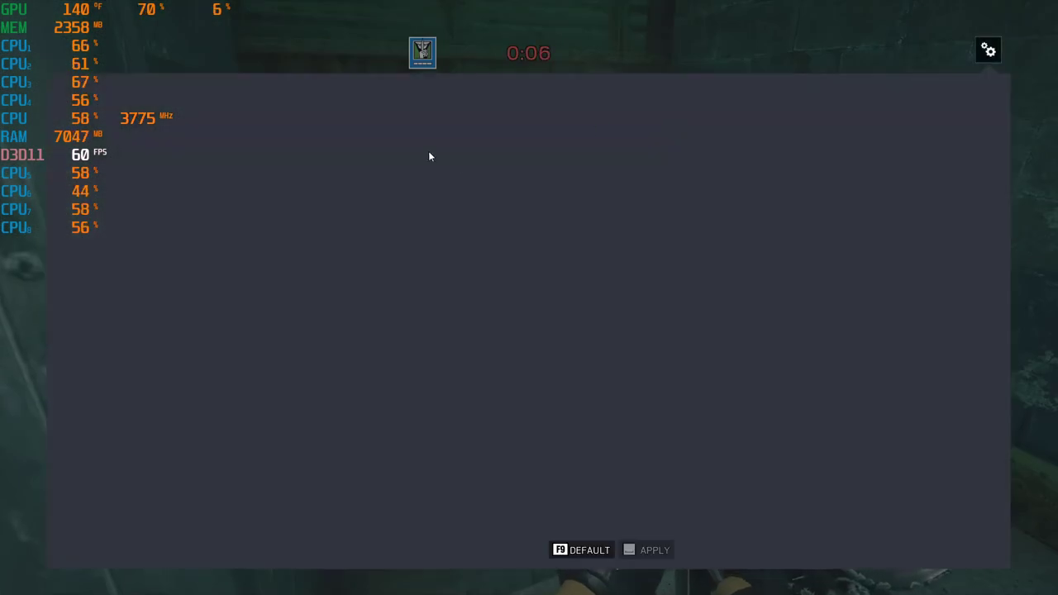
{"action": "left_click", "coordinate": [348, 152]}
{"action": "scroll", "coordinate": [397, 203], "scroll_direction": "down", "scroll_amount": 2}
{"action": "scroll", "coordinate": [397, 203], "scroll_direction": "up", "scroll_amount": 2}
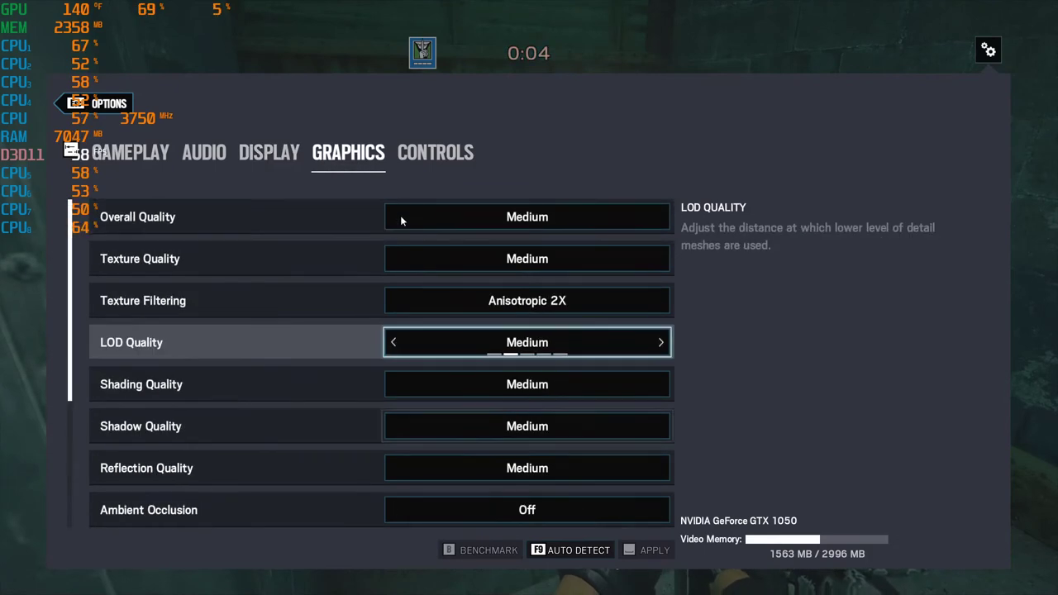
{"action": "left_click", "coordinate": [395, 217]}
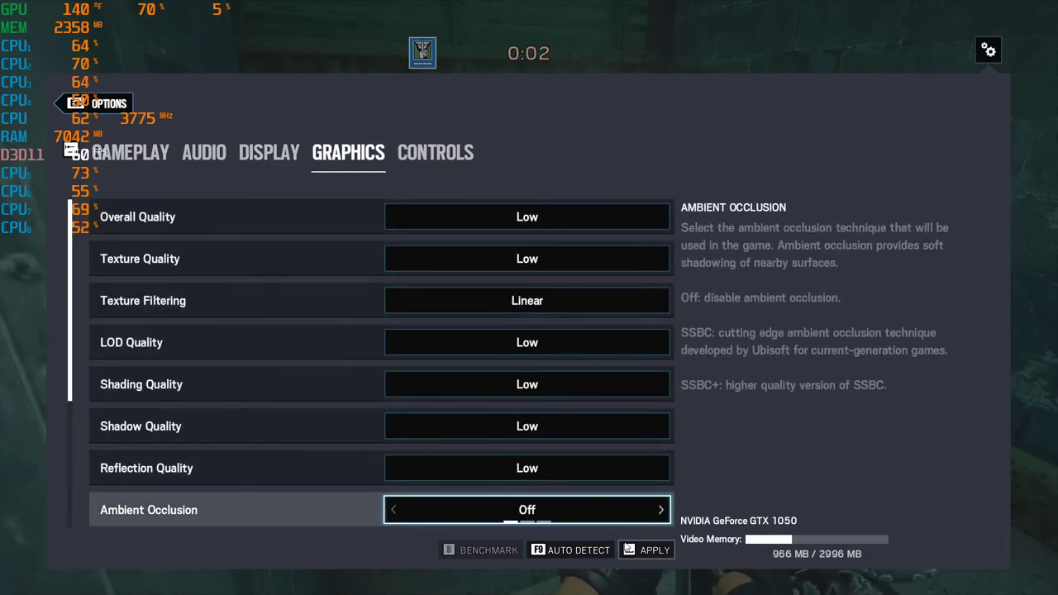
{"action": "key", "text": "Escape"}
{"action": "left_click", "coordinate": [507, 507]}
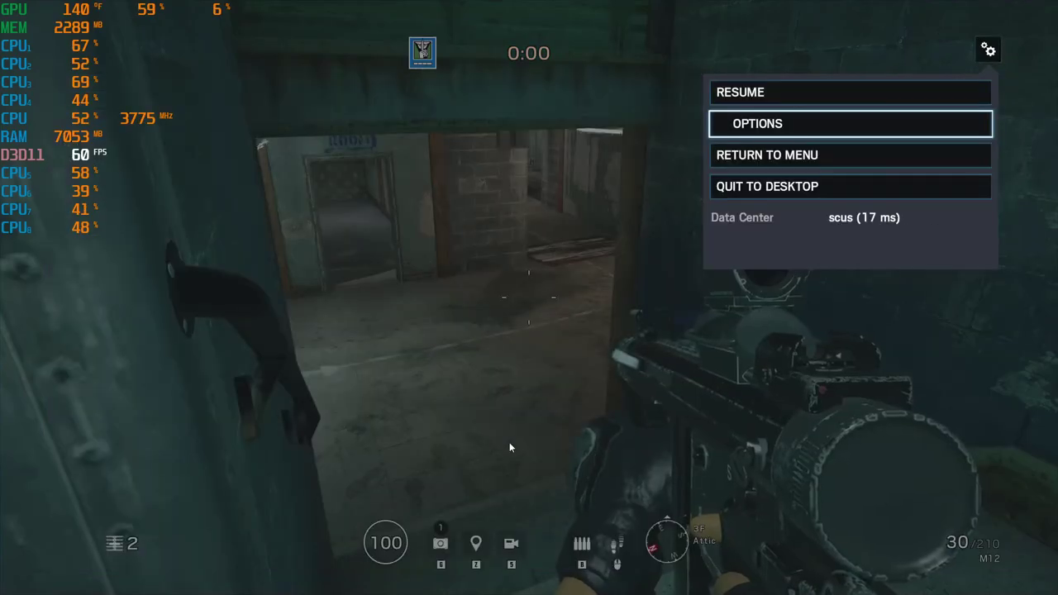
Resume the match, fire the weapon to observe the overlay readings under the Low graphics setting, and pause the game
{"action": "key", "text": "Escape"}
{"action": "left_click", "coordinate": [529, 298]}
{"action": "left_click", "coordinate": [529, 297]}
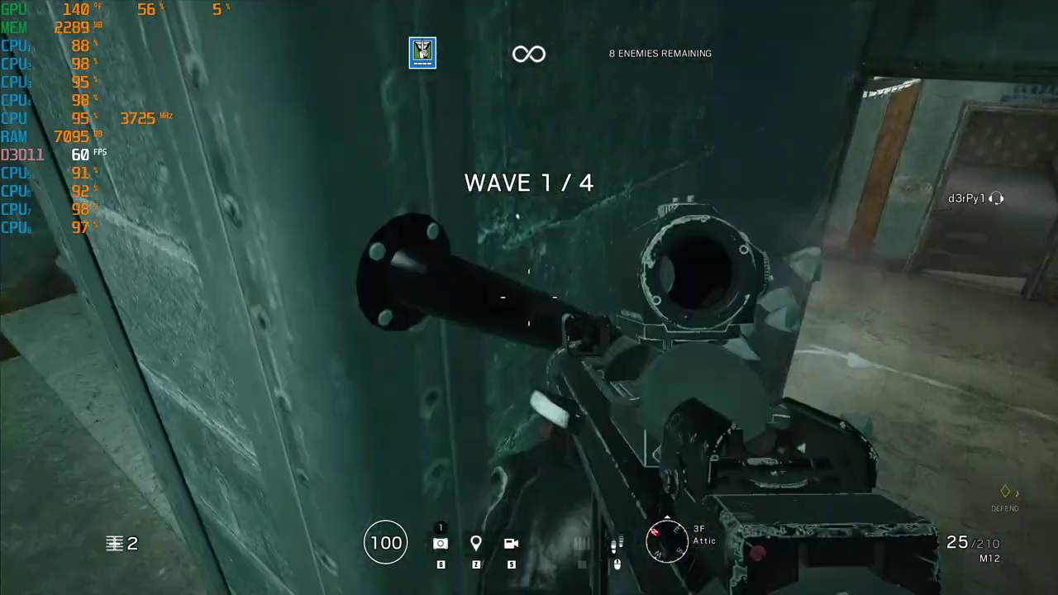
{"action": "left_click", "coordinate": [529, 298]}
{"action": "key", "text": "Escape"}
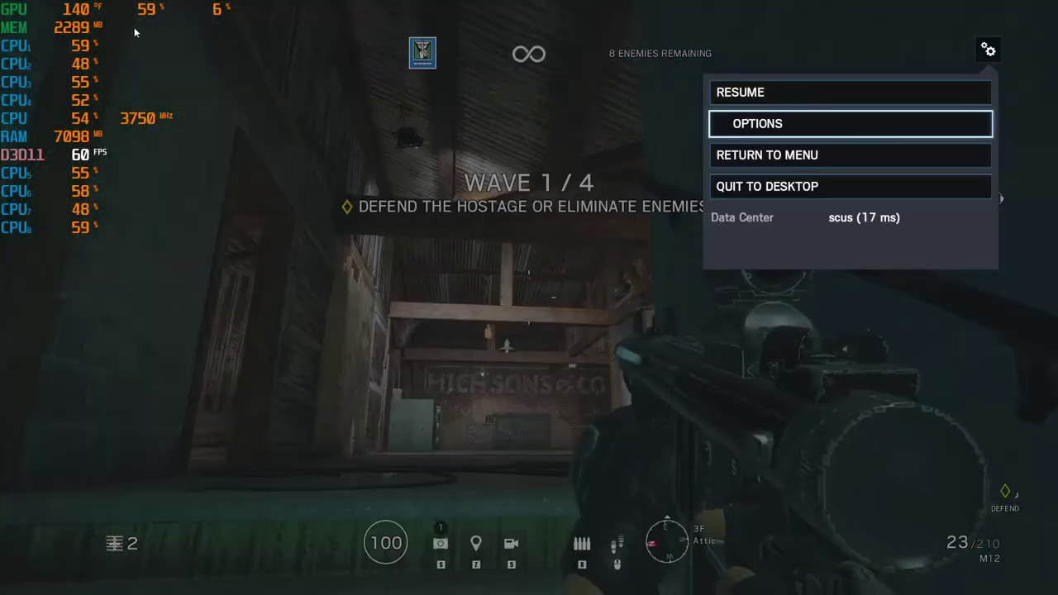
Resume the match, fire the M12 on the way from the Attic to the Blue Hallway to observe the overlay readings, and pause
{"action": "key", "text": "Escape"}
{"action": "left_click", "coordinate": [529, 298]}
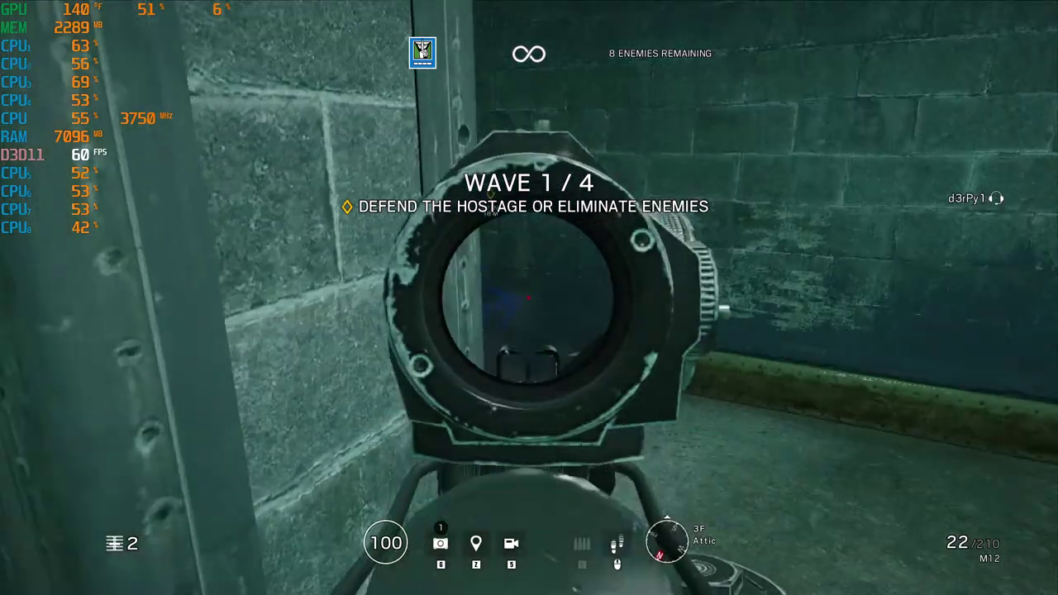
{"action": "left_click", "coordinate": [529, 297]}
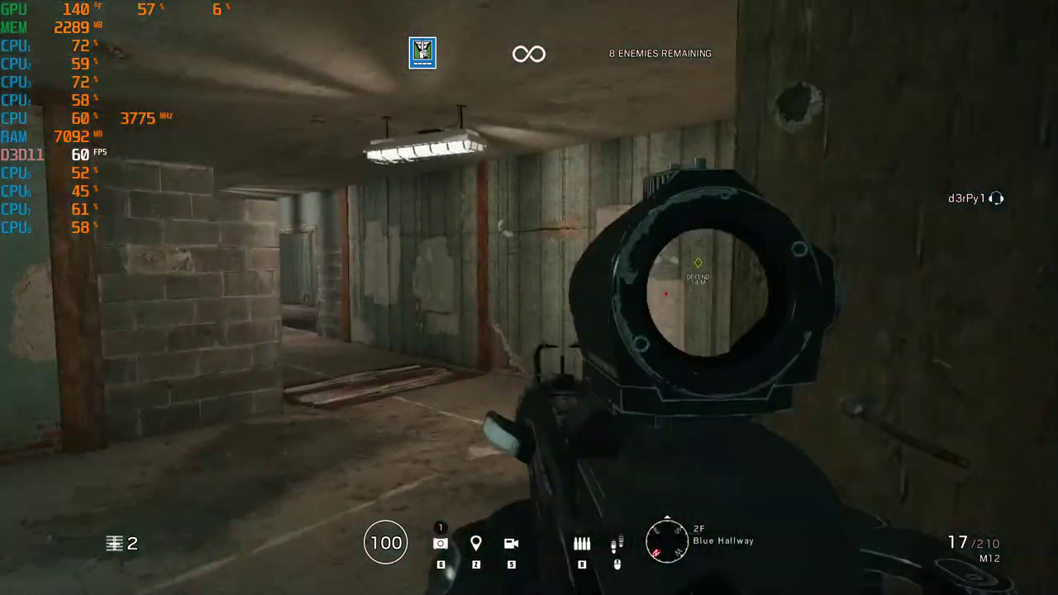
{"action": "left_click", "coordinate": [529, 298]}
{"action": "key", "text": "Escape"}
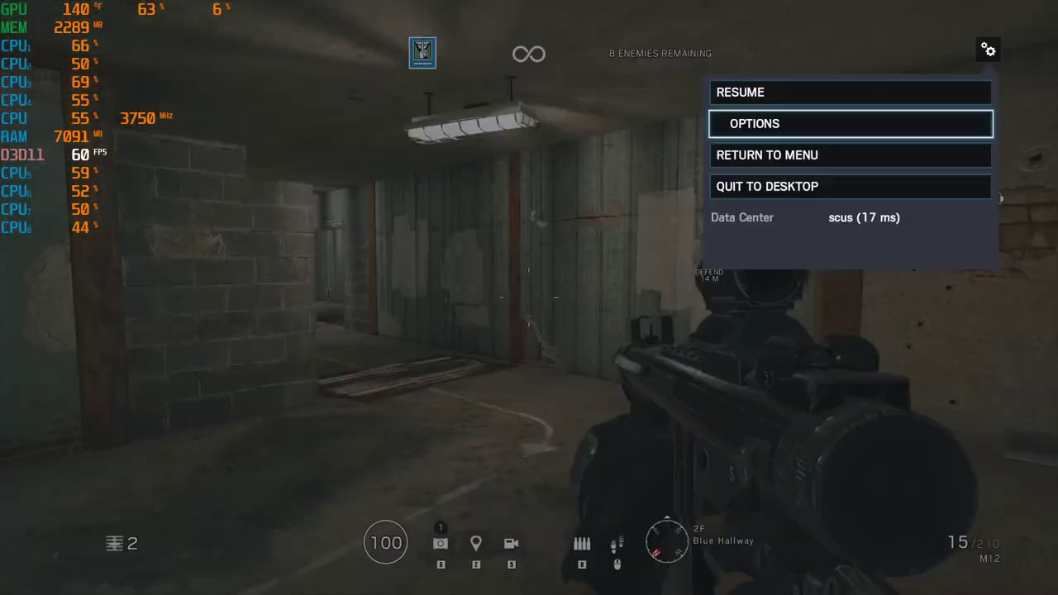
Resume play and walk along the Blue Hallway to the doorway facing the staircase while watching the overlay readings
{"action": "key", "text": "Escape"}
{"action": "key", "text": "w"}
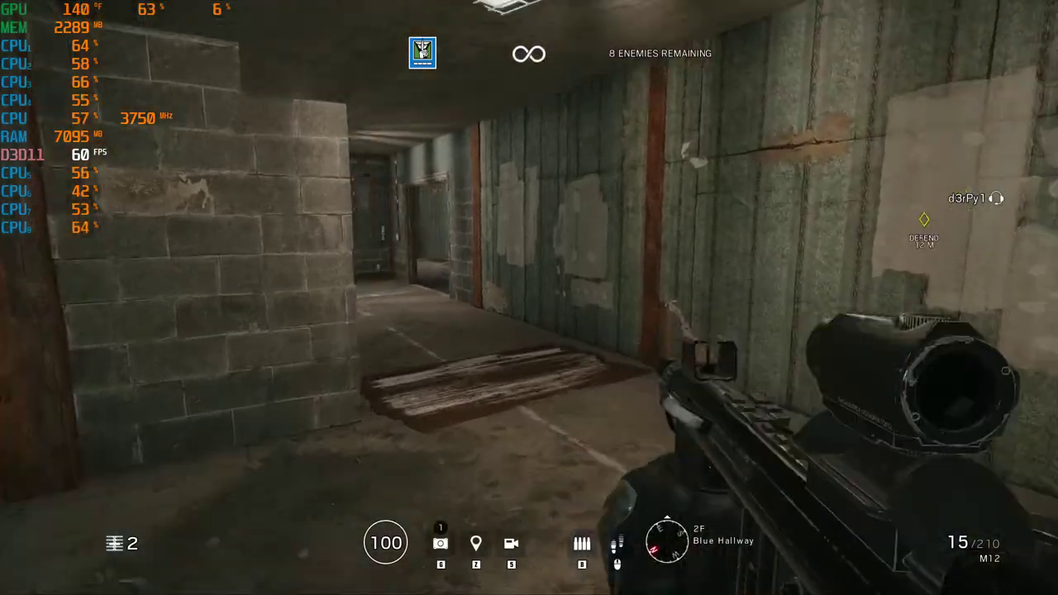
{"action": "key", "text": "w"}
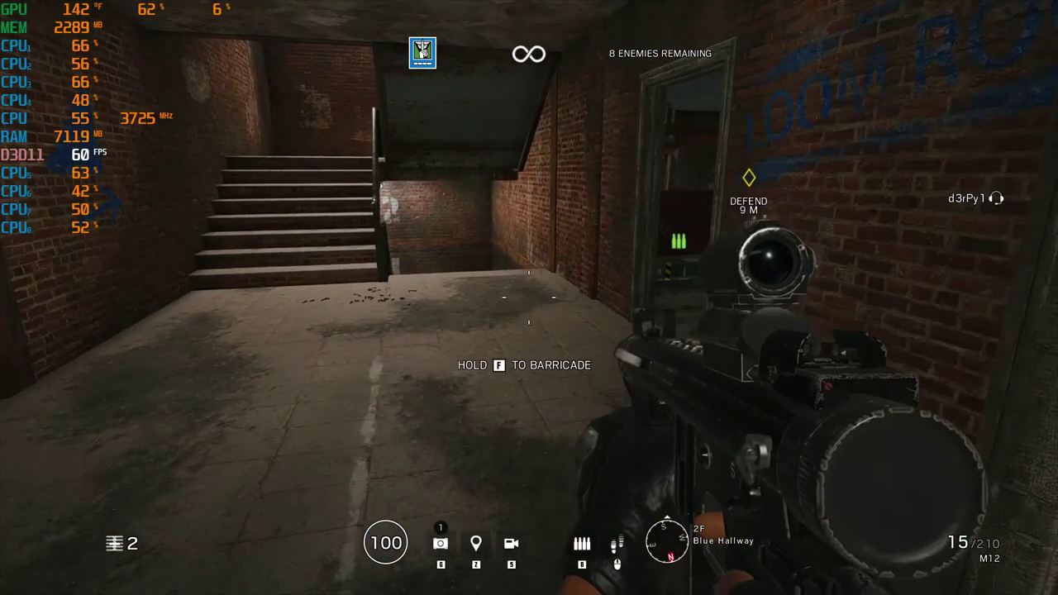
Pause the match, quit to the desktop and confirm quitting the game
{"action": "key", "text": "Escape"}
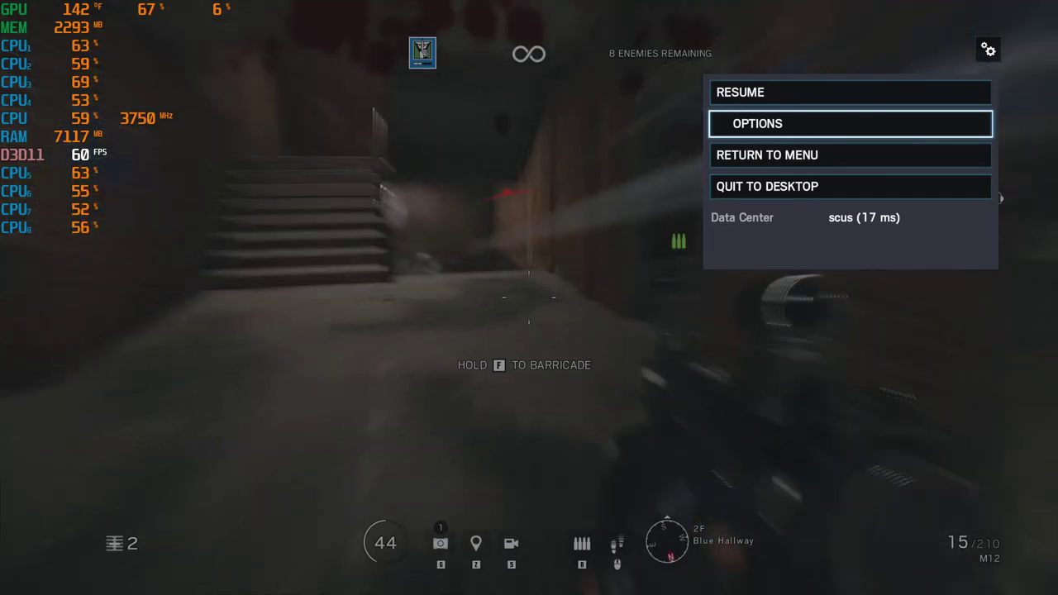
{"action": "left_click", "coordinate": [740, 187]}
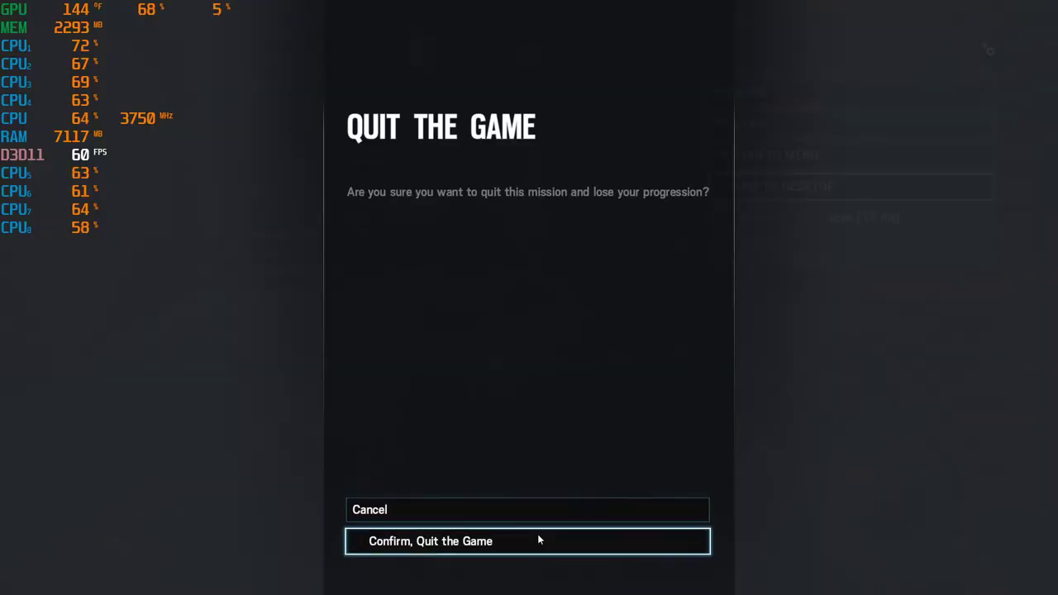
{"action": "left_click", "coordinate": [537, 538]}
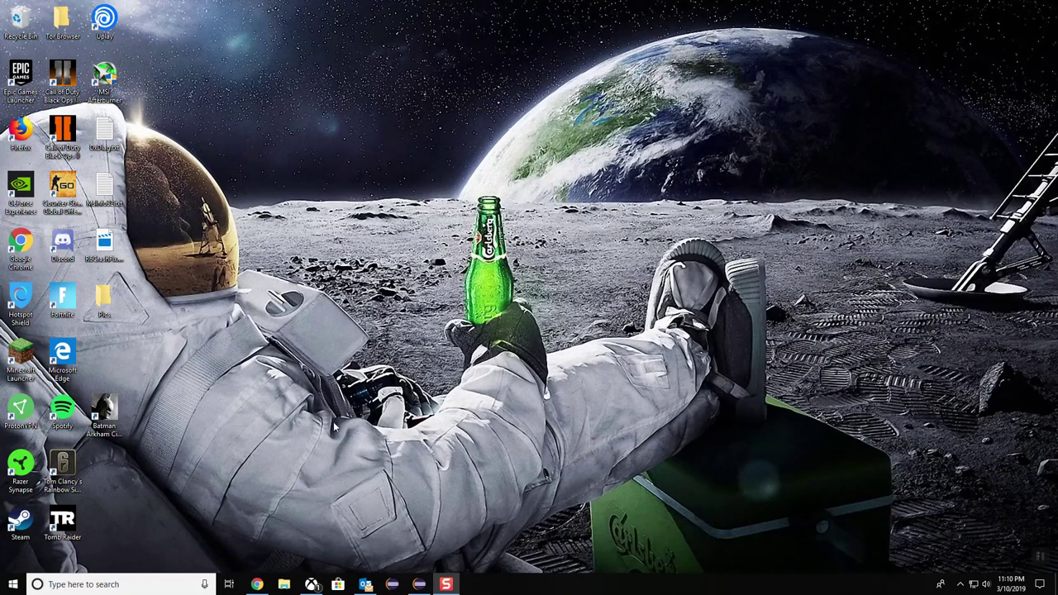